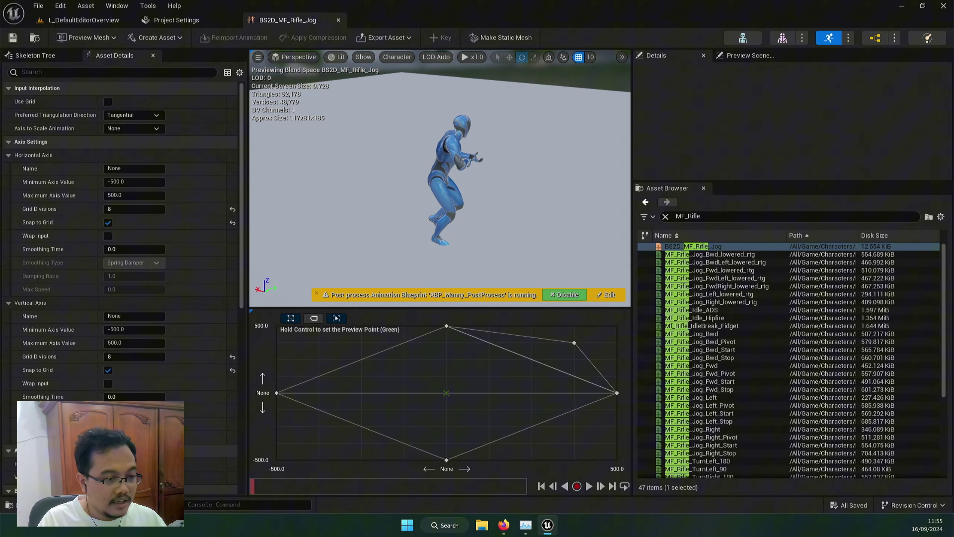
Step: Preview the rifle jog blend space at its top, upper-right and centre points, viewing the character from different angles
mouse_move(449, 324)
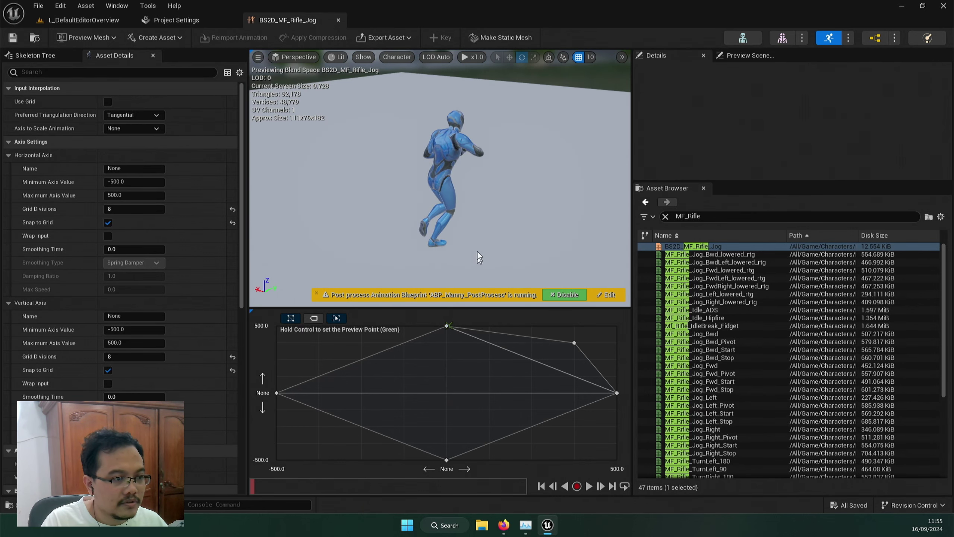
key(ctrl)
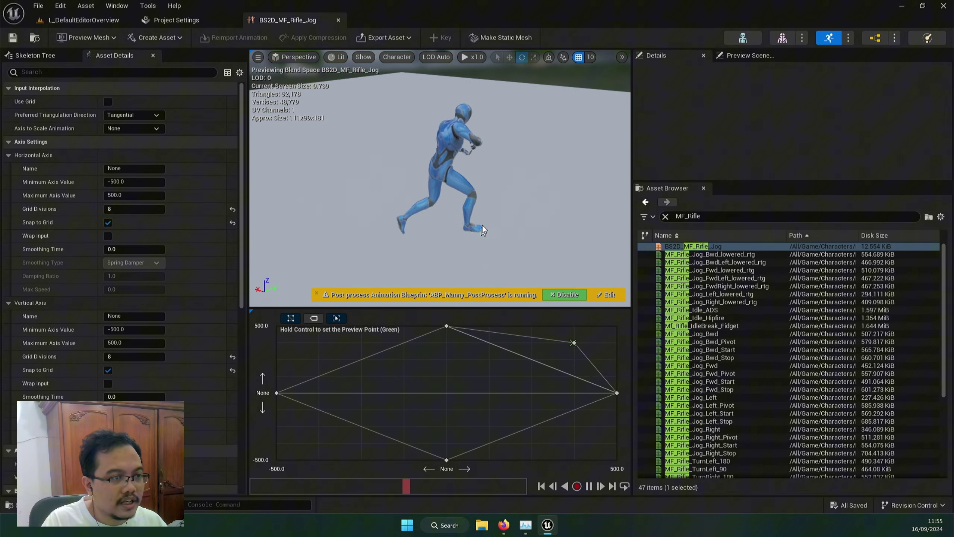
alt+drag(483, 230, 493, 258)
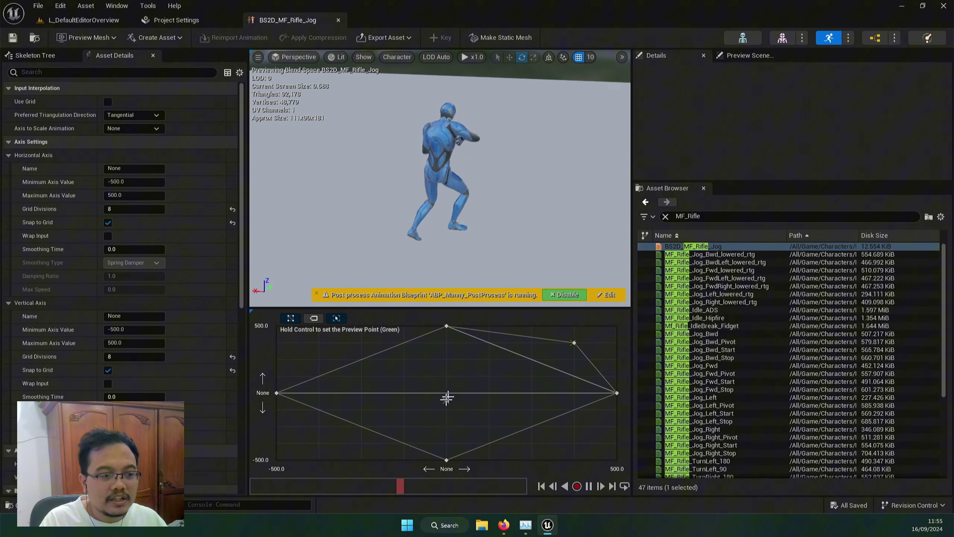
mouse_move(448, 394)
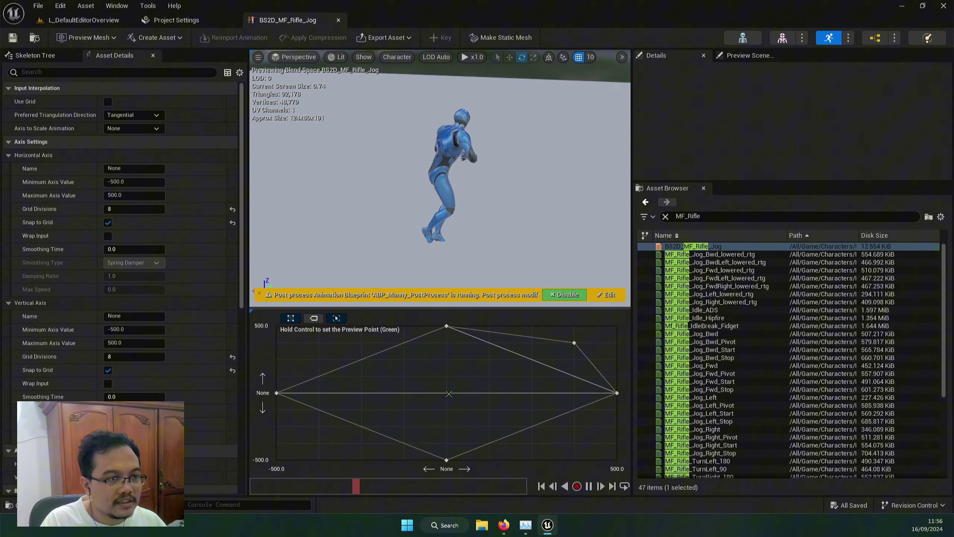
alt+drag(477, 241, 361, 210)
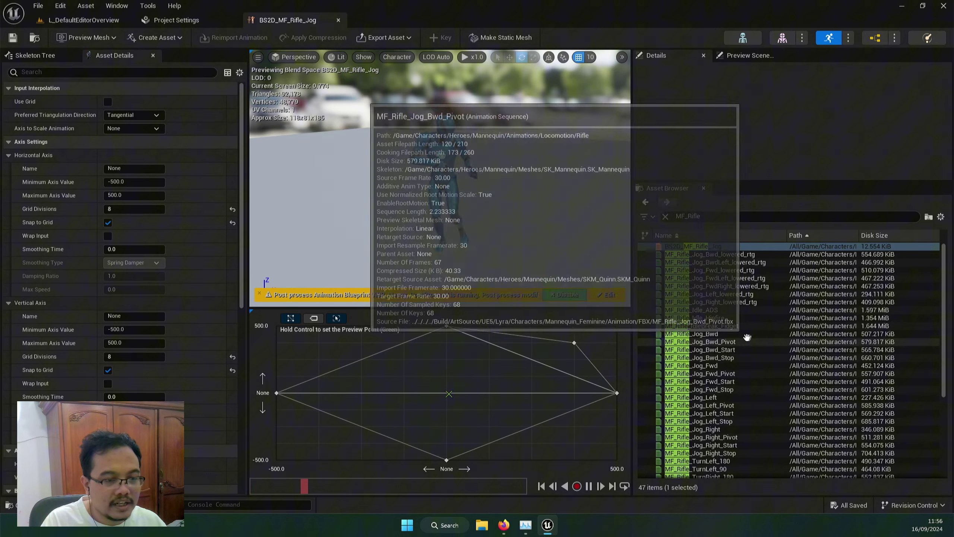
Step: Preview the MF_Rifle_Idle_ADS, MF_Rifle_Idle_Hipfire and Mf_Rifle_IdleBreak_Fidget animations, scrubbing through the fidget's opening frames
double_click(711, 311)
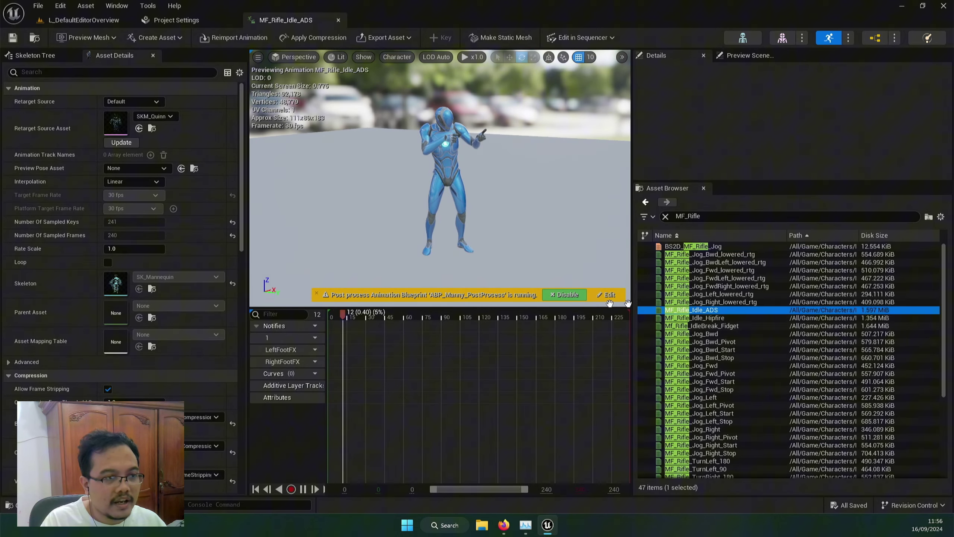
double_click(718, 317)
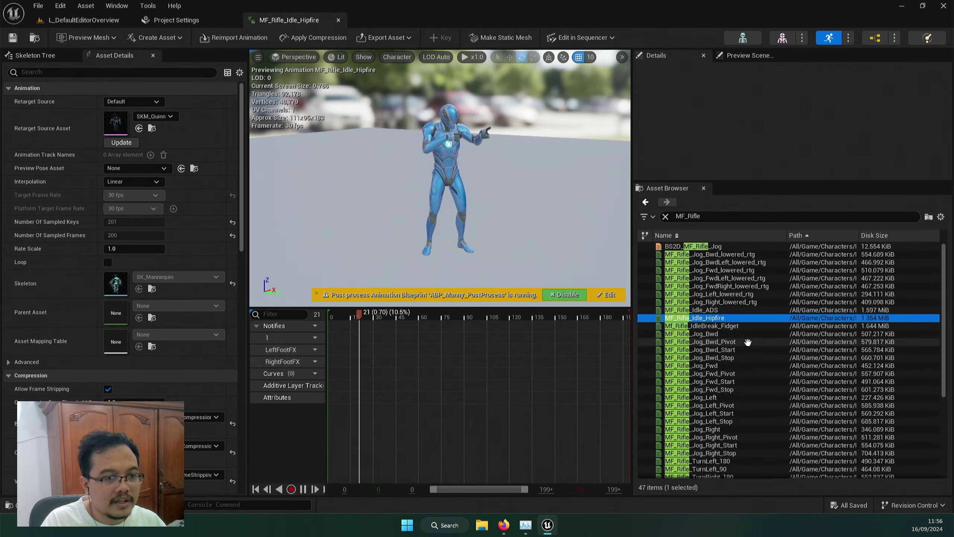
click(741, 325)
double_click(740, 326)
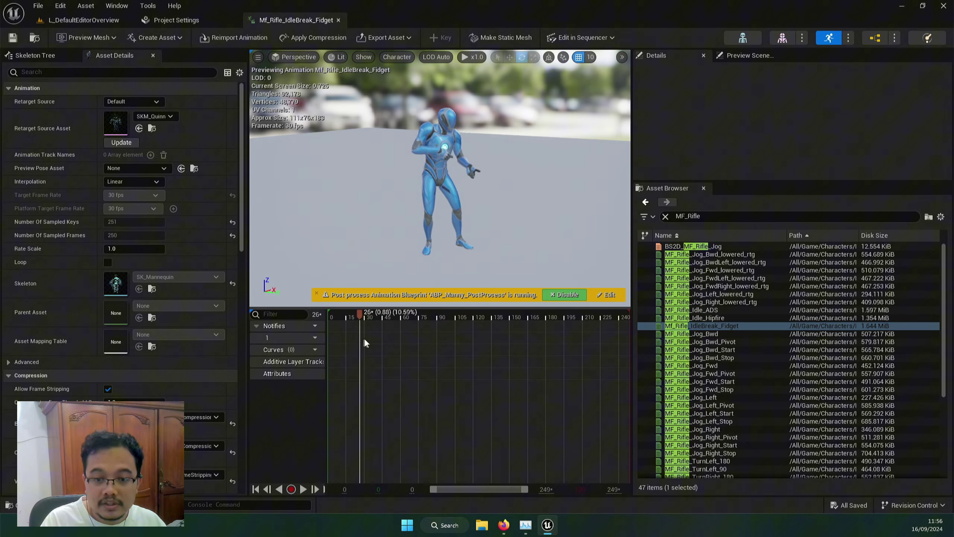
click(456, 344)
drag(465, 341, 320, 340)
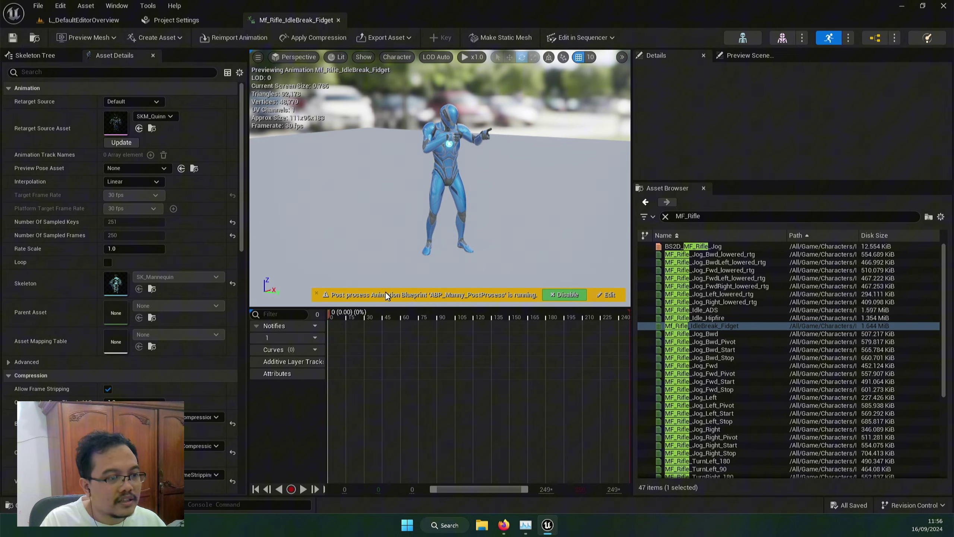
drag(486, 316, 360, 334)
right_click(702, 324)
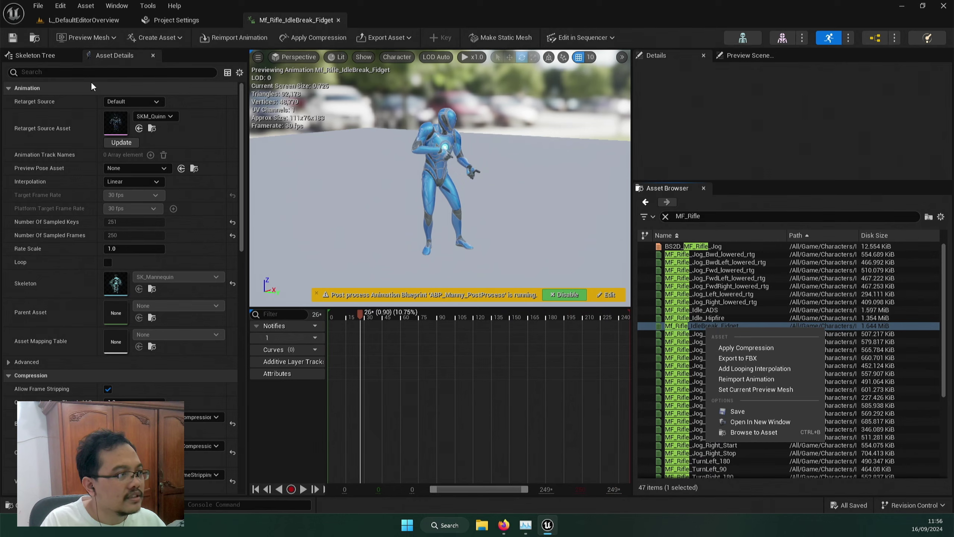
Step: Find Mf_Rifle_IdleBreak_Fidget among the level editor's assets with the search "fidg" and copy it into the Lowered folder
click(83, 18)
click(474, 218)
text(fidg)
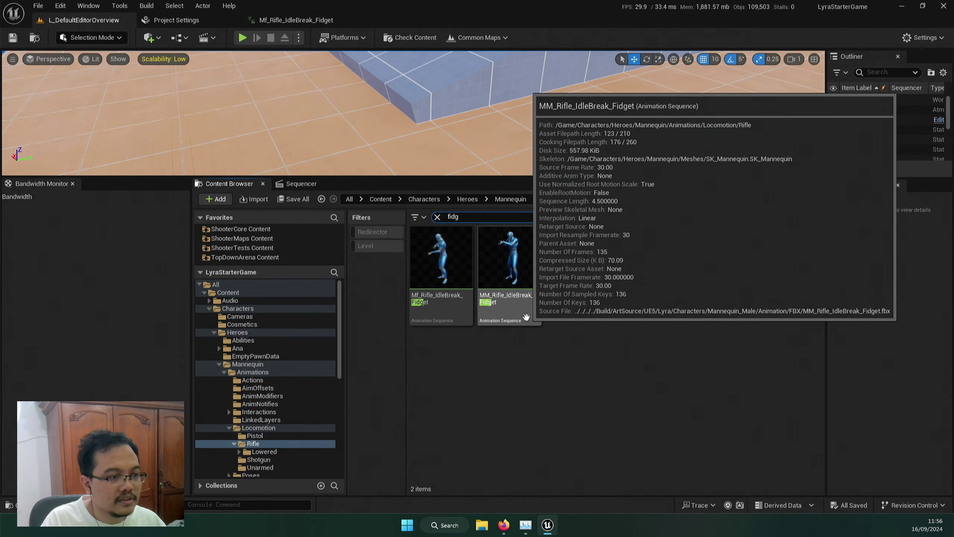
drag(441, 271, 269, 453)
click(295, 473)
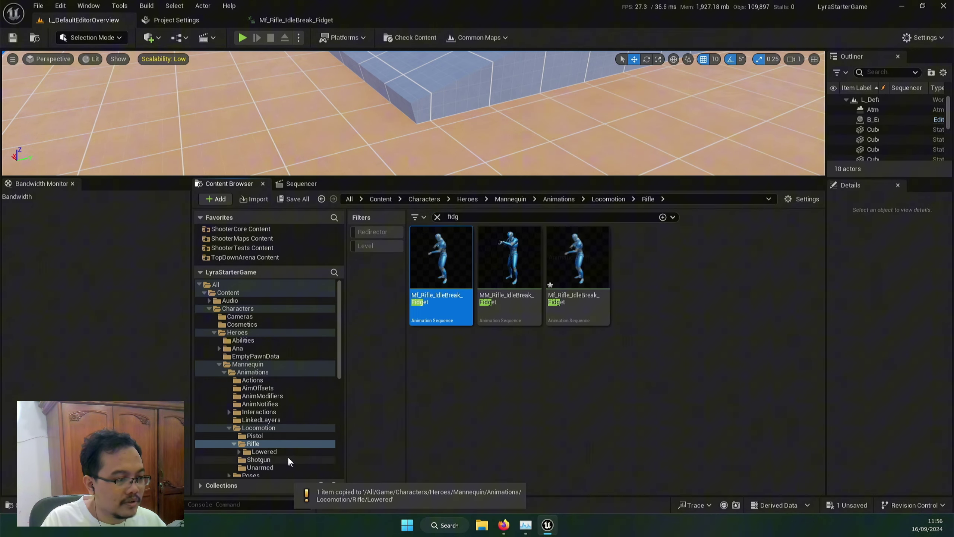
Step: Rename the fidget copy in the Lowered folder as Mf_Rifle_Idle_Lowered and clear the asset search
click(288, 453)
click(442, 263)
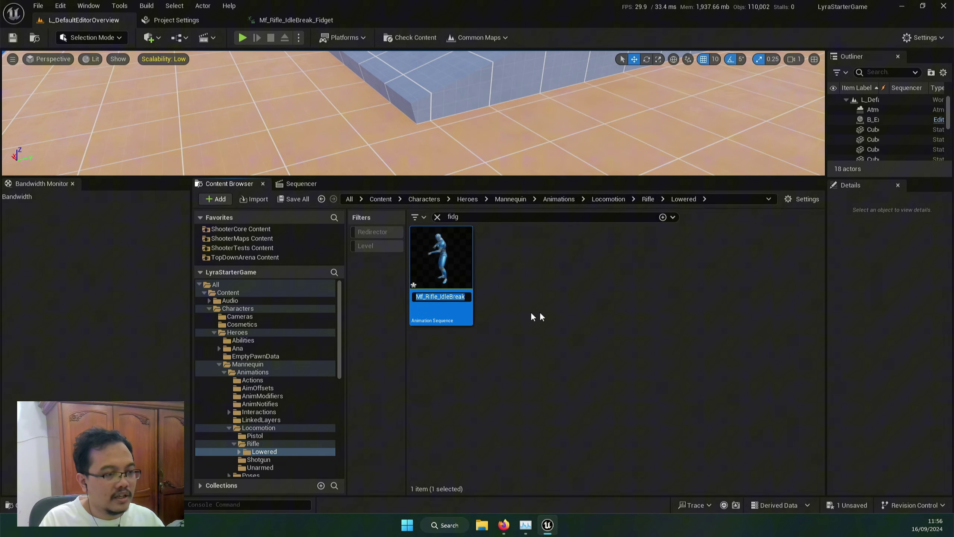
key(F2)
key(BackSpace)
key(BackSpace)
key(BackSpace)
key(BackSpace)
key(BackSpace)
key(BackSpace)
key(BackSpace)
key(BackSpace)
key(BackSpace)
key(BackSpace)
key(BackSpace)
key(BackSpace)
text(_Loop)
key(Return)
click(437, 217)
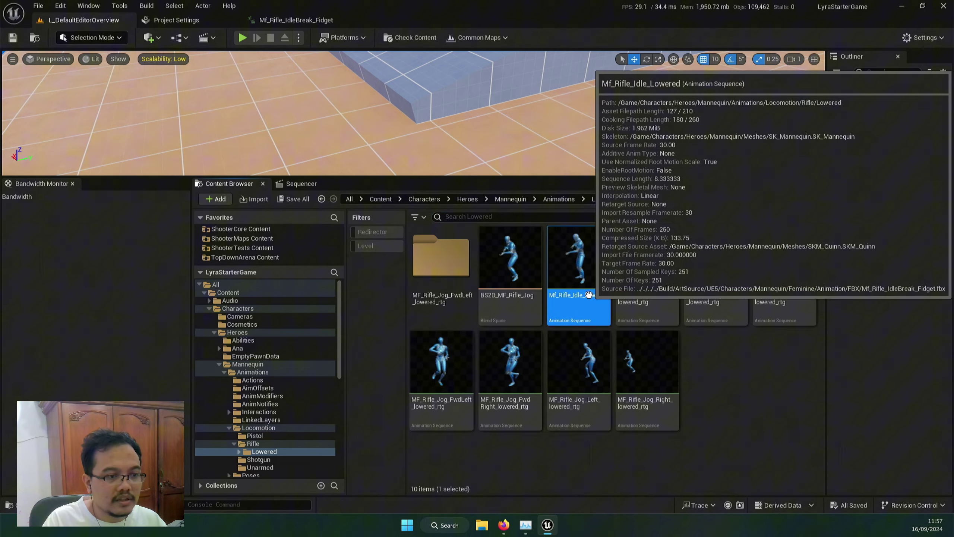
Step: Open Mf_Rifle_Idle_Lowered and remove frames 0 to 69 so it starts in the lowered-rifle pose
double_click(592, 301)
drag(340, 316, 412, 324)
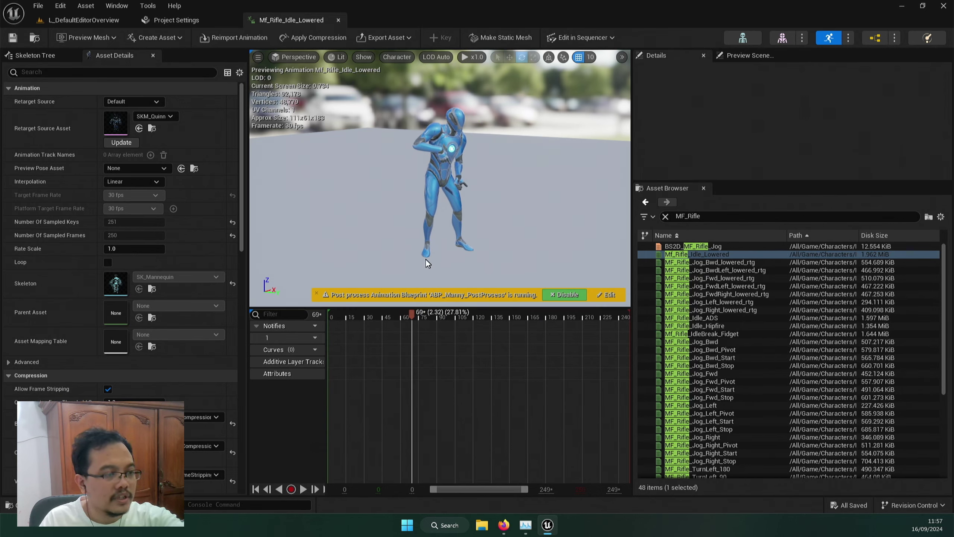
right_drag(428, 271, 320, 249)
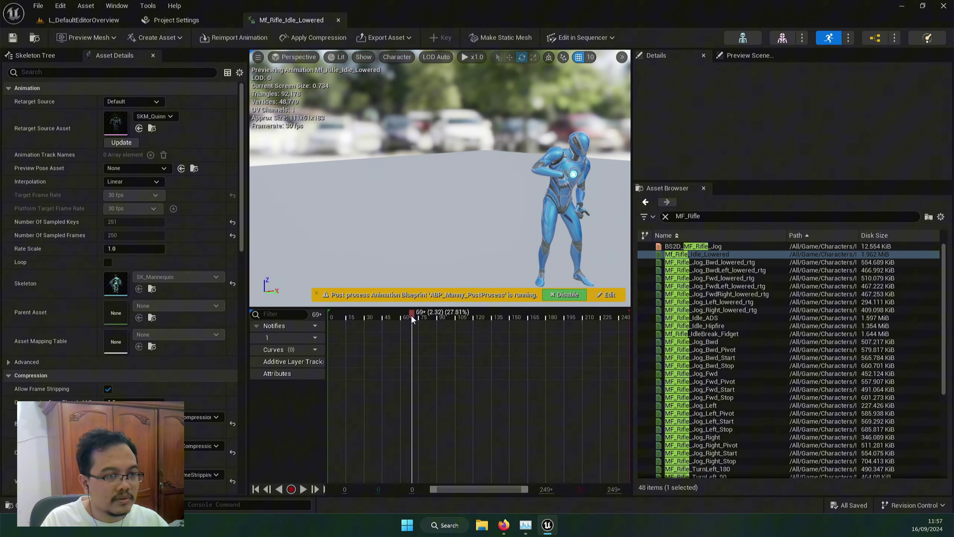
drag(411, 314, 413, 334)
right_drag(432, 260, 454, 261)
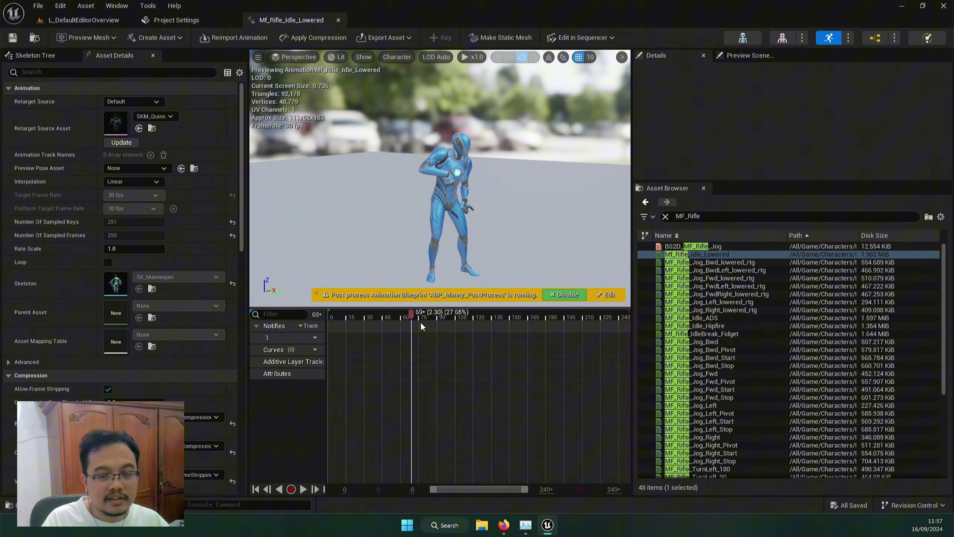
right_click(411, 315)
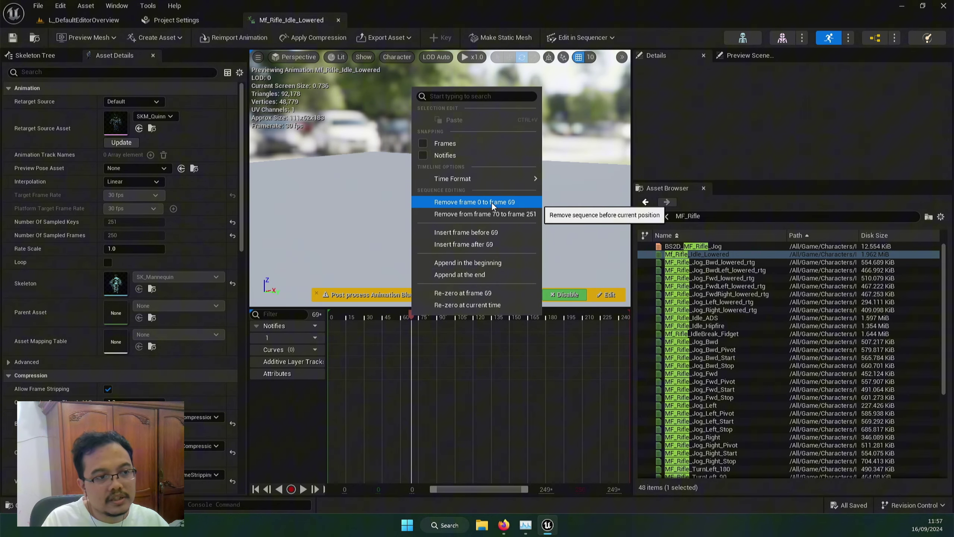
click(505, 205)
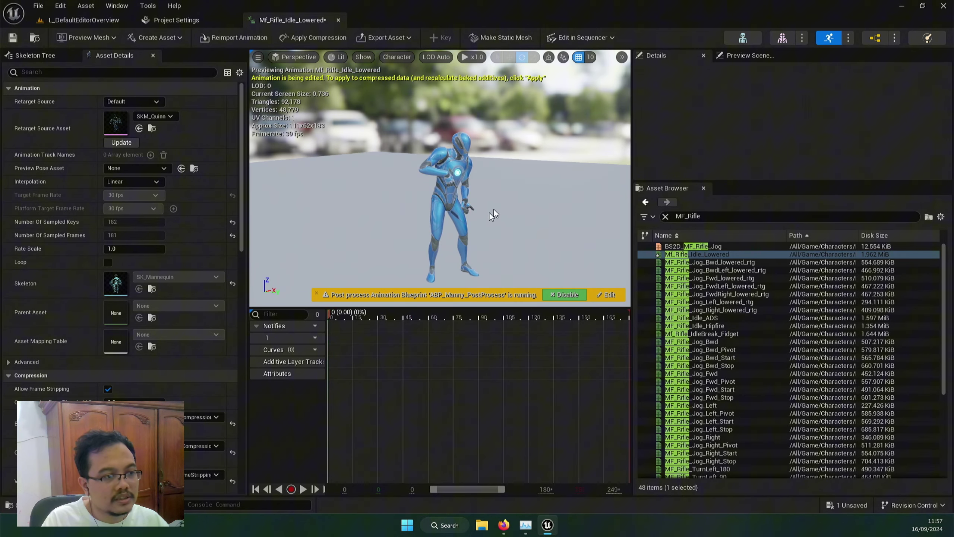
Step: Remove frames 125 to 182 from the end of the Mf_Rifle_Idle_Lowered animation
drag(322, 315, 535, 344)
right_click(534, 343)
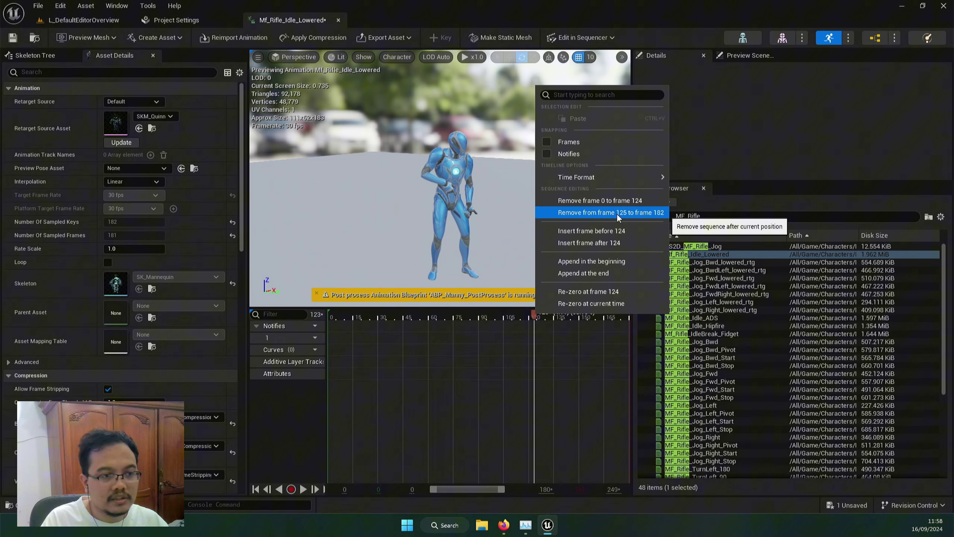
click(616, 213)
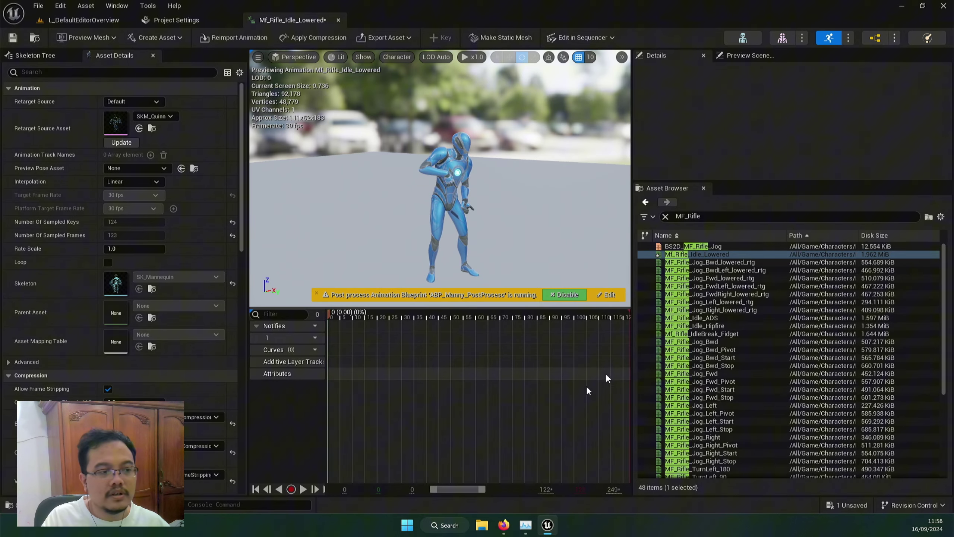
Step: Play back the trimmed Mf_Rifle_Idle_Lowered animation and save it
click(303, 488)
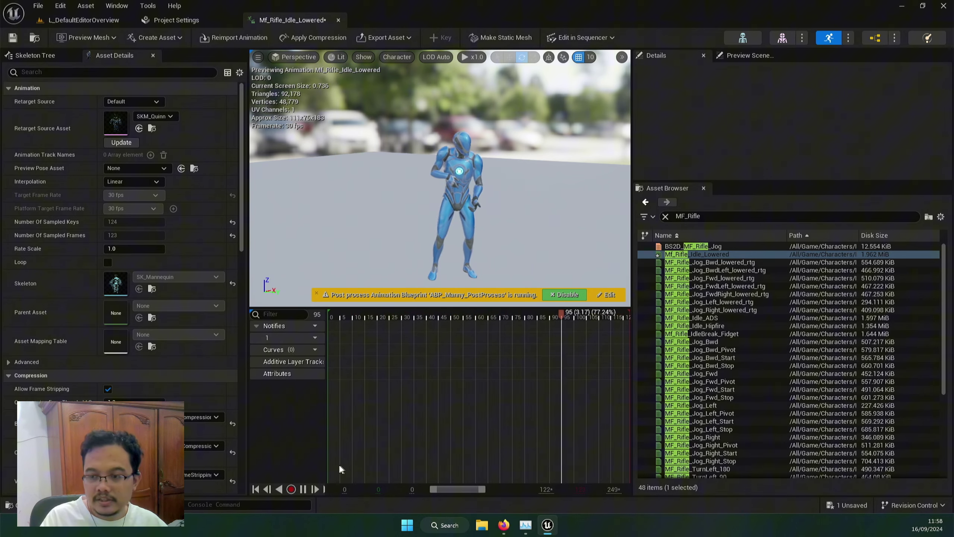
key(ctrl+s)
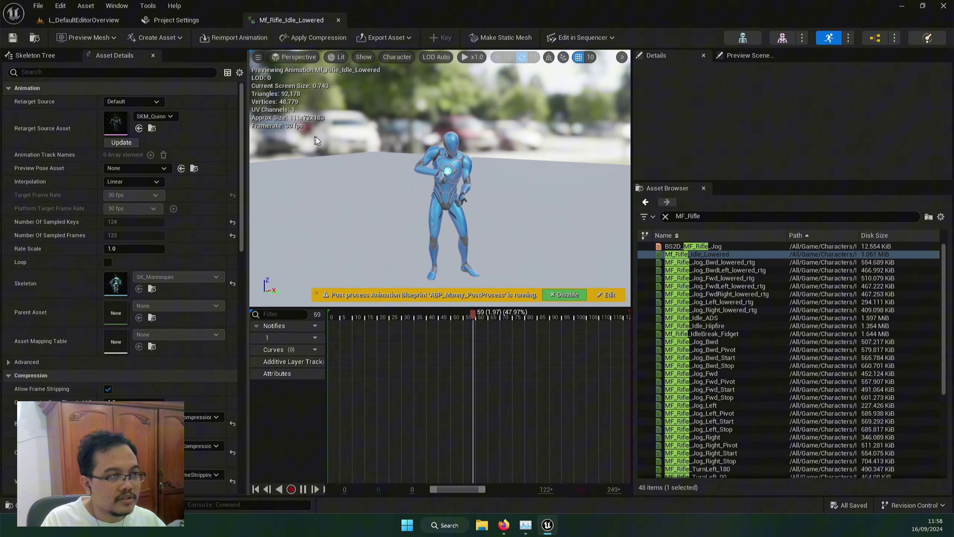
key(space)
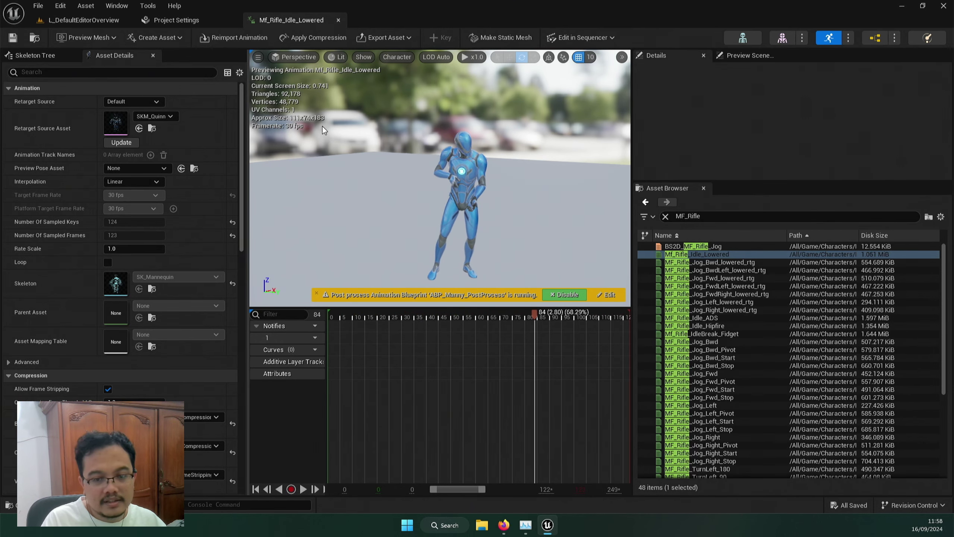
Step: Duplicate Mf_Rifle_Idle_Lowered in the Lowered folder as Mf_Rifle_Idle_Lowered2 and open the duplicate
click(91, 22)
right_click(571, 263)
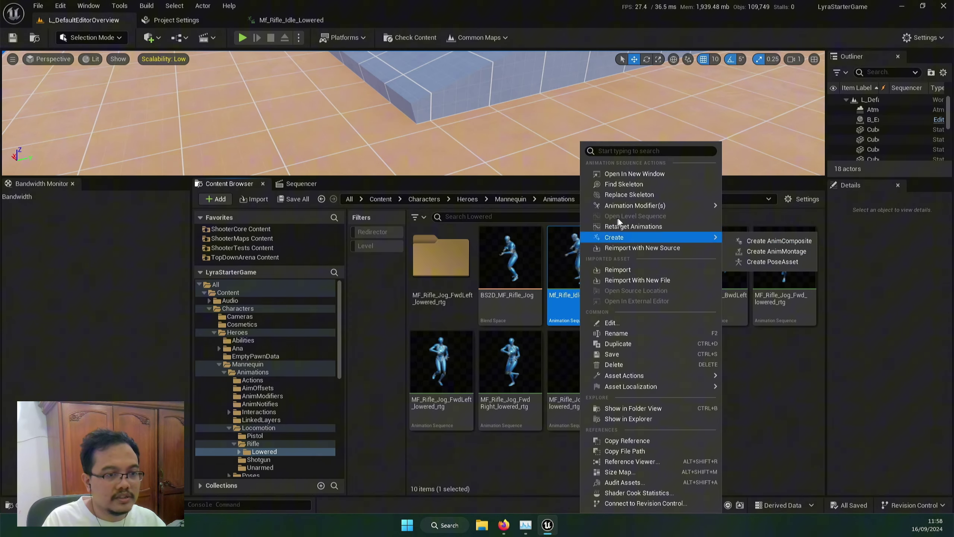
click(617, 344)
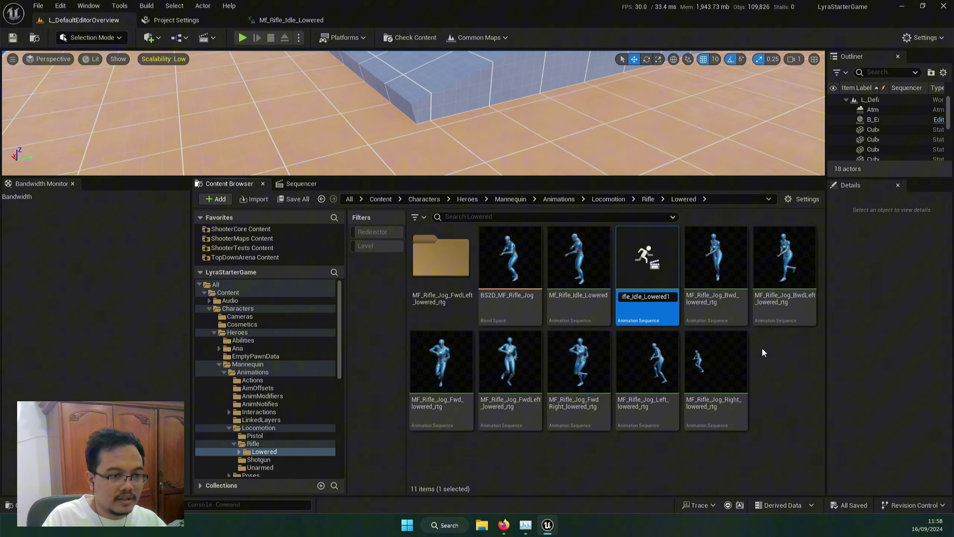
key(BackSpace)
text(2)
key(Return)
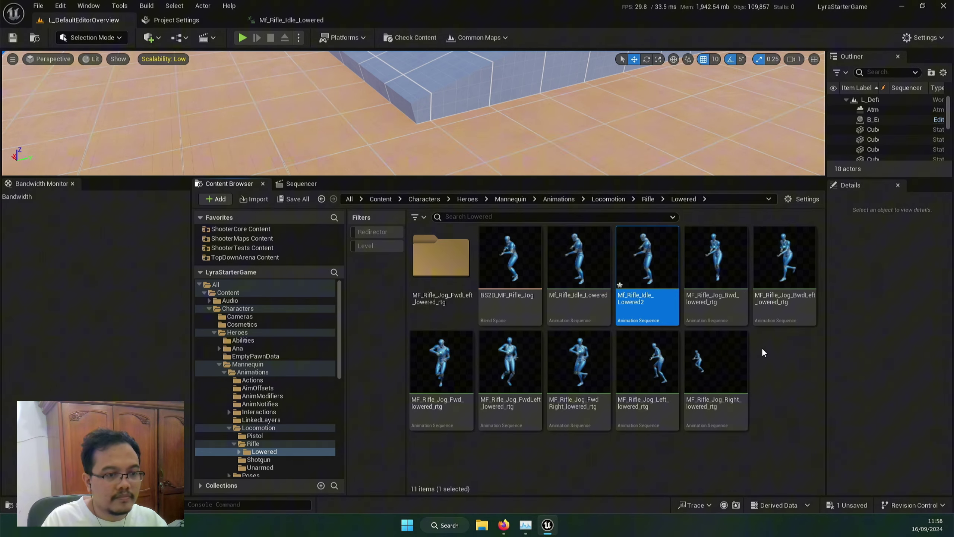
key(Return)
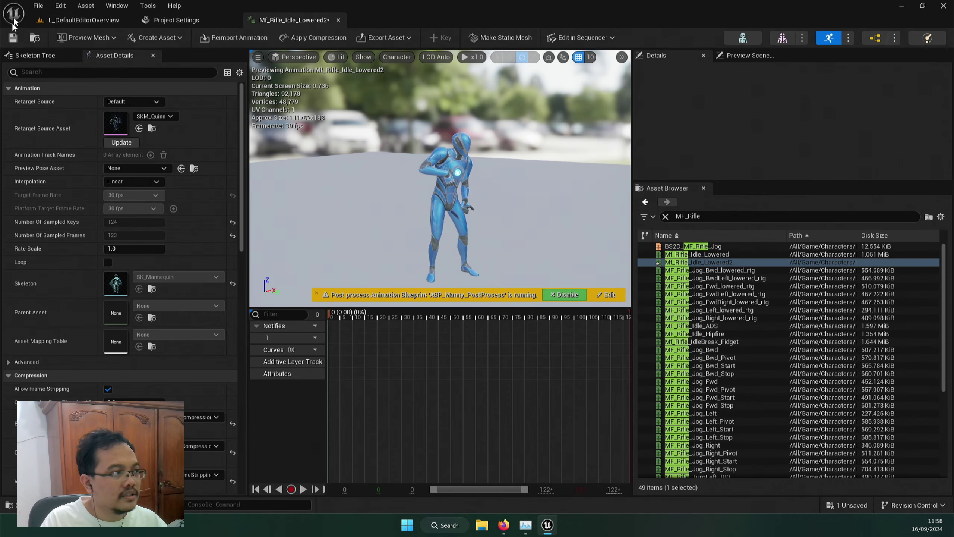
Step: Scrub Mf_Rifle_Idle_Lowered2 to its last frame and start baking it to the CR_Mannequin_Body control rig in Sequencer
drag(352, 318, 649, 331)
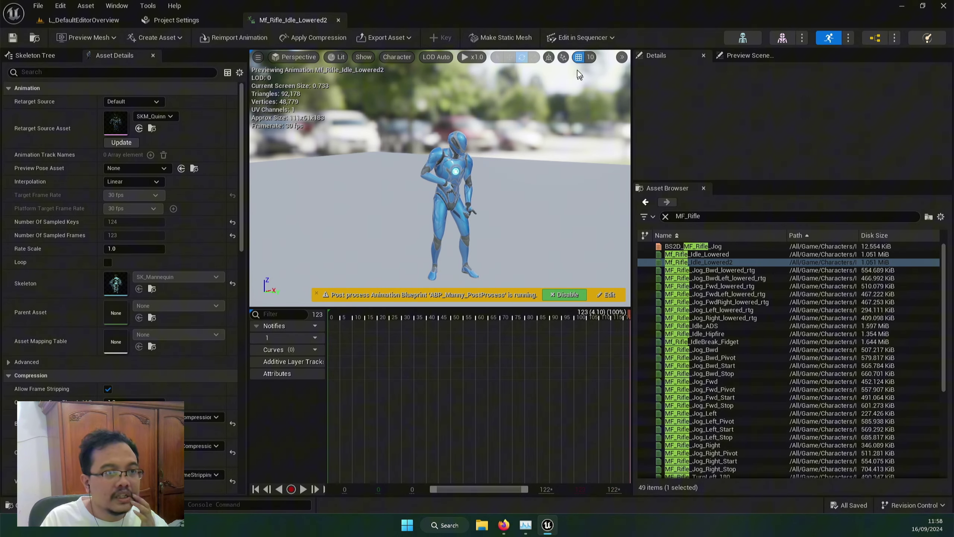
click(582, 38)
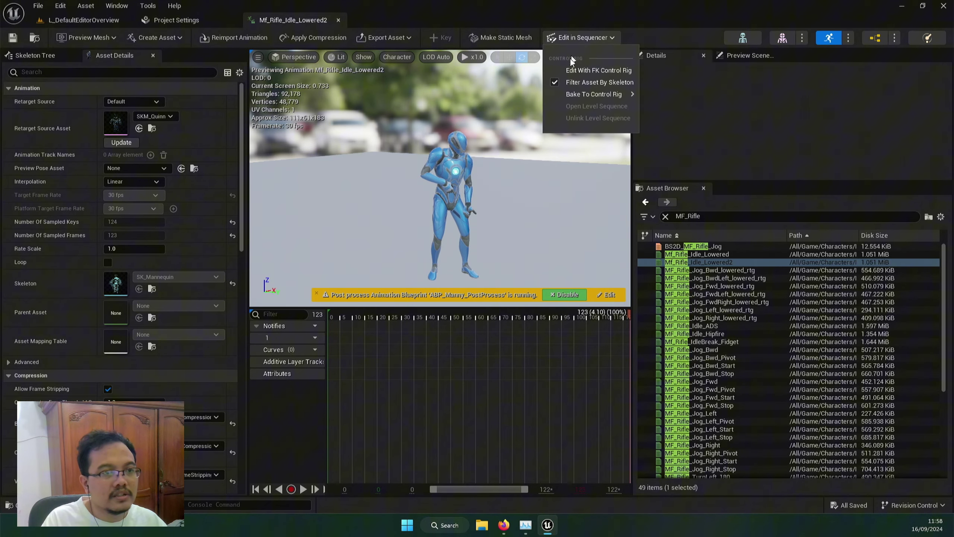
mouse_move(577, 94)
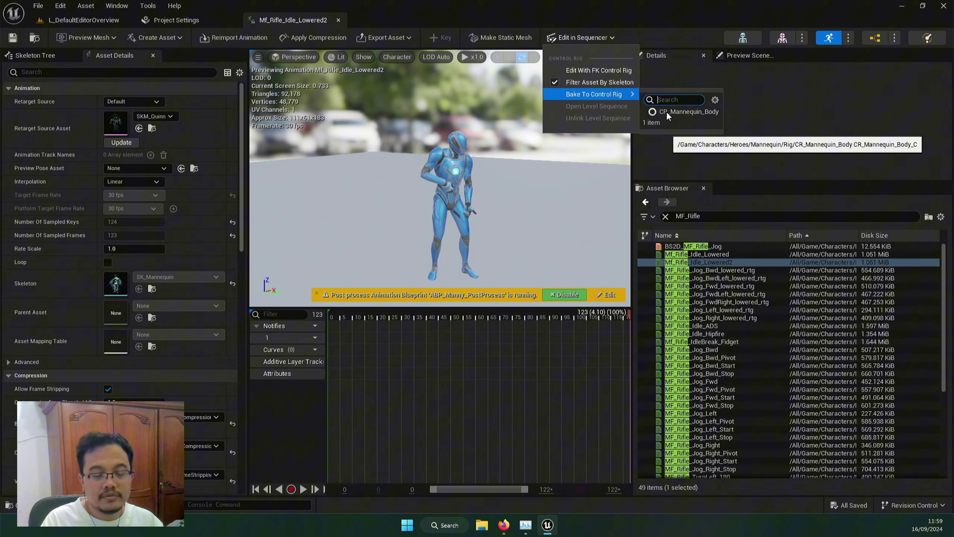
click(676, 111)
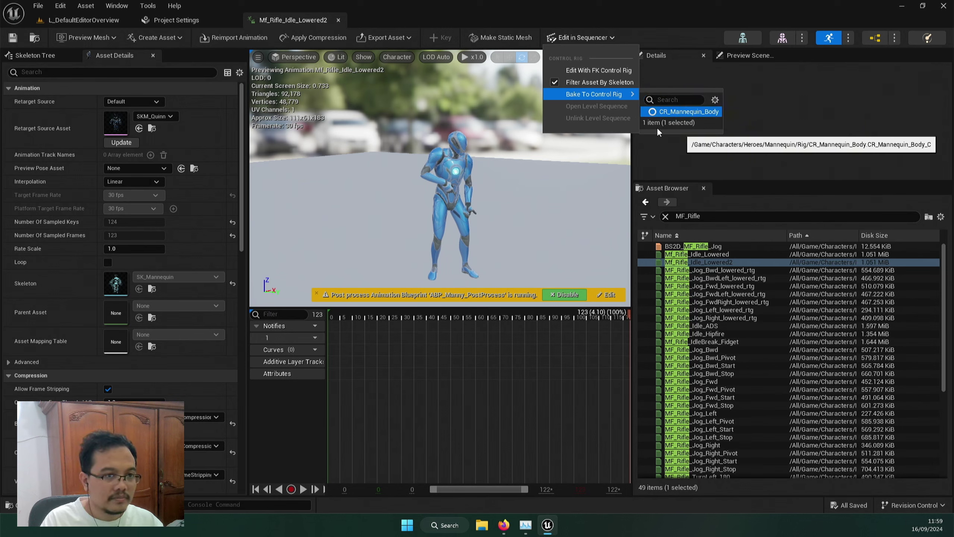
click(662, 112)
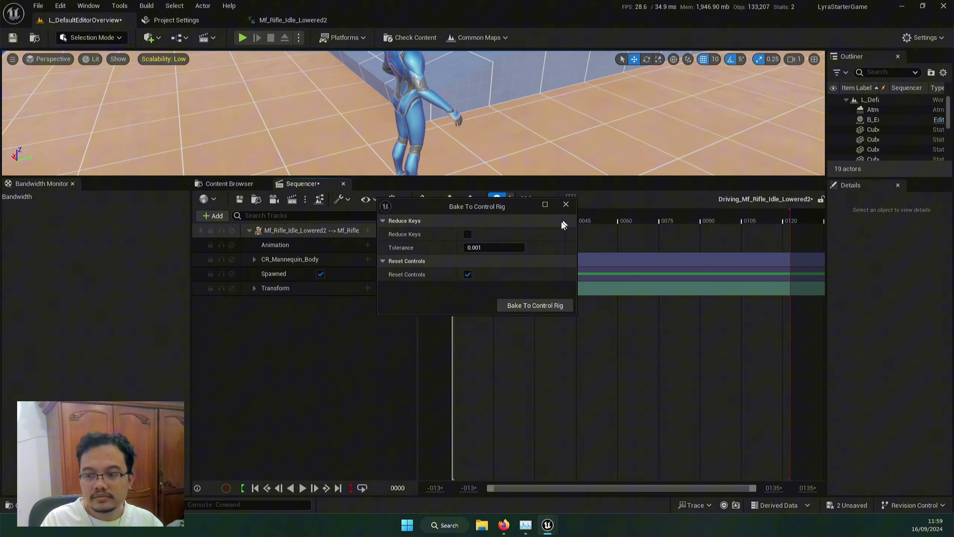
Step: Set the key reduction tolerance to 0.1 with Reduce Keys left off and bake the animation to the control rig
drag(489, 209, 485, 324)
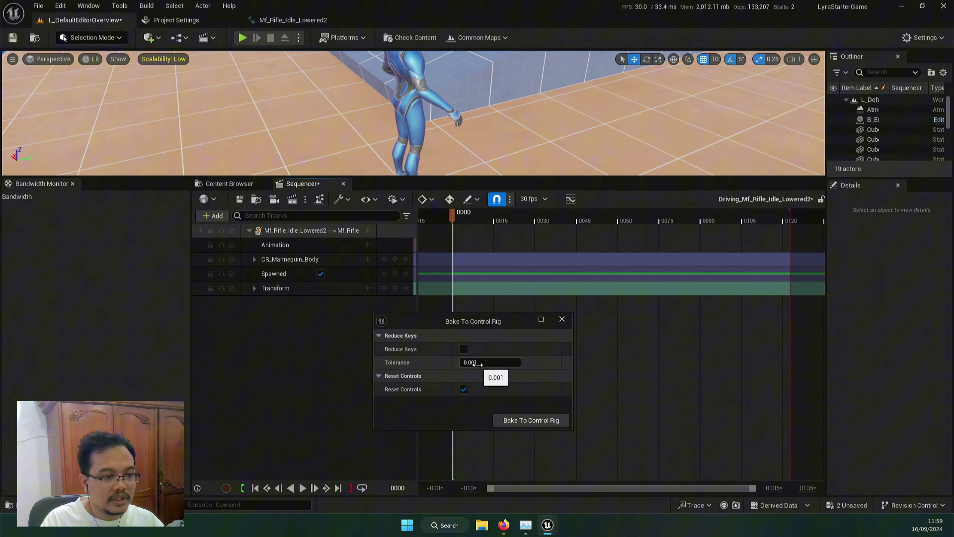
click(476, 363)
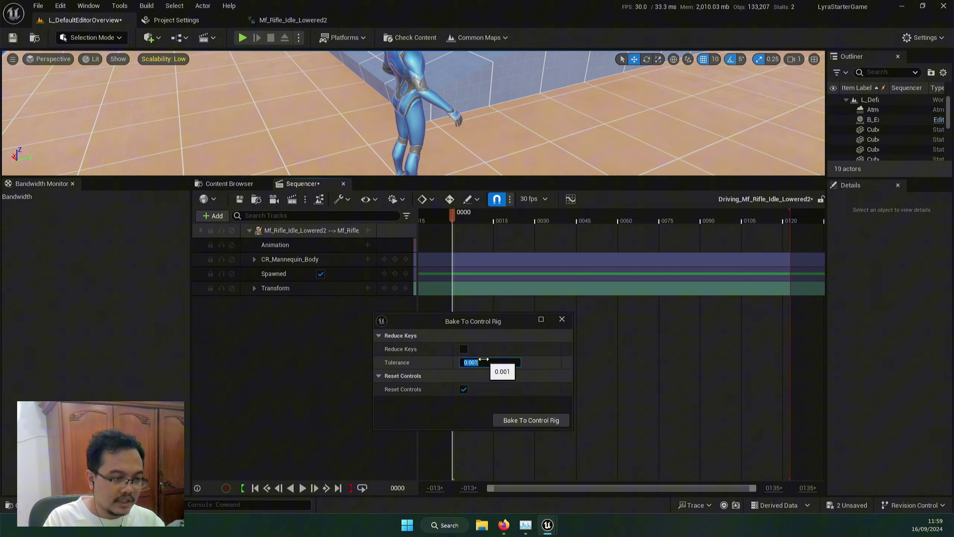
text(.1)
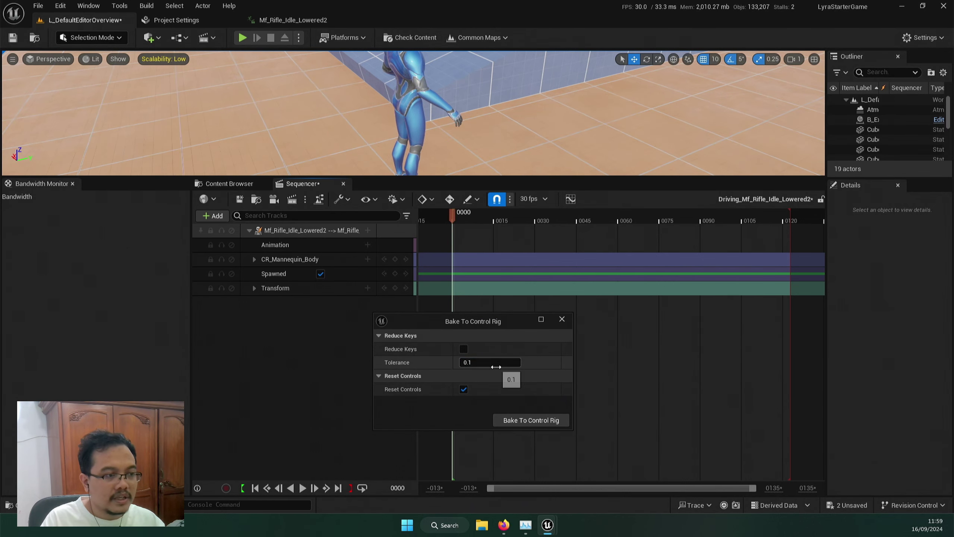
key(Return)
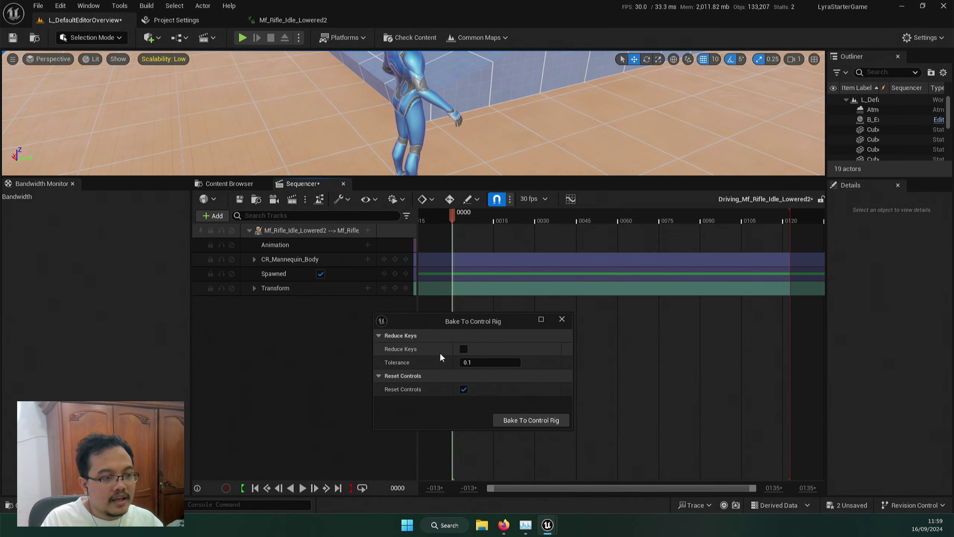
drag(460, 326, 466, 320)
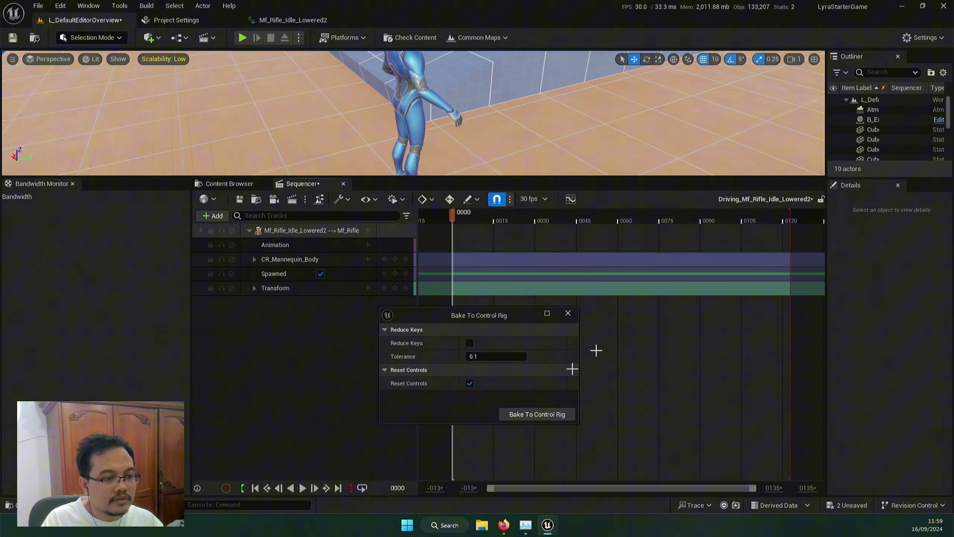
click(533, 414)
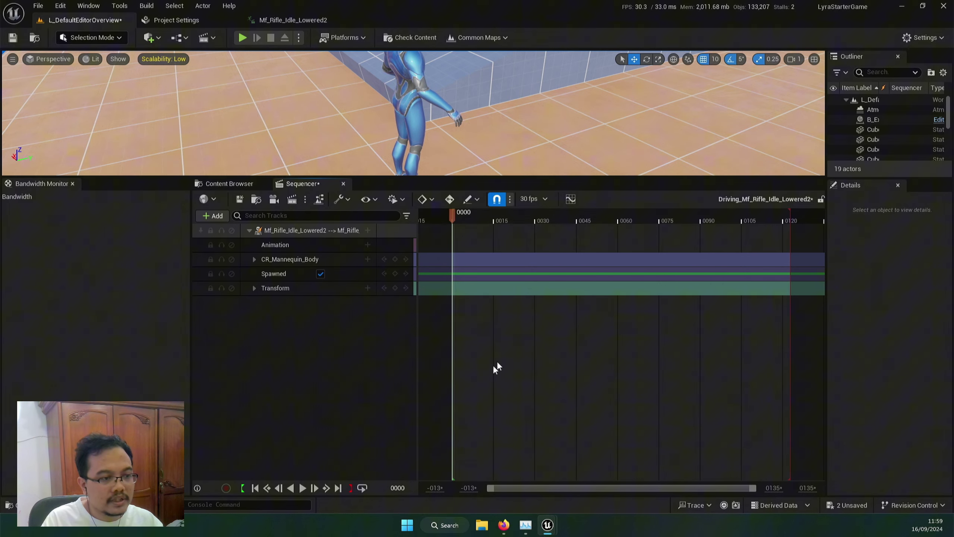
Step: Play back the baked control rig animation, stop it, and enlarge the viewport above Sequencer
right_drag(520, 150, 528, 131)
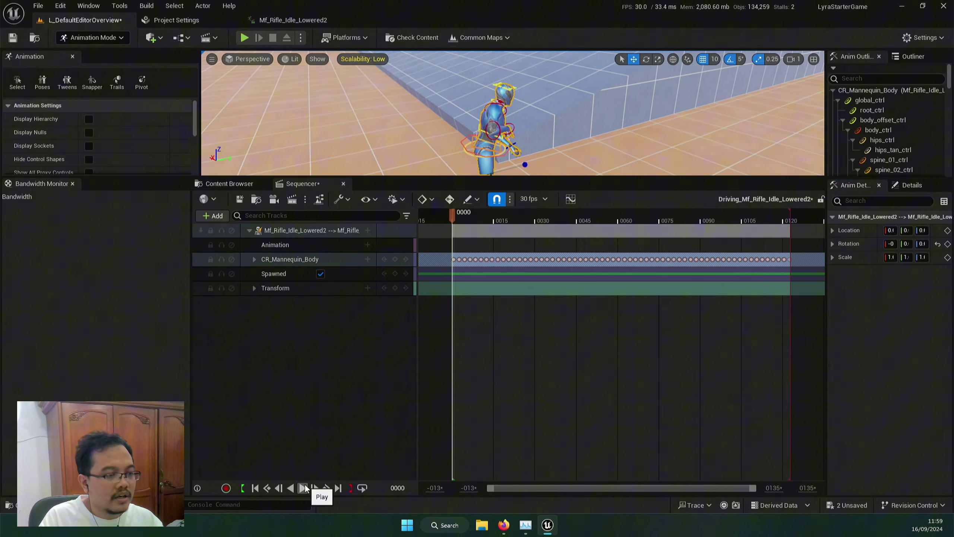
click(304, 487)
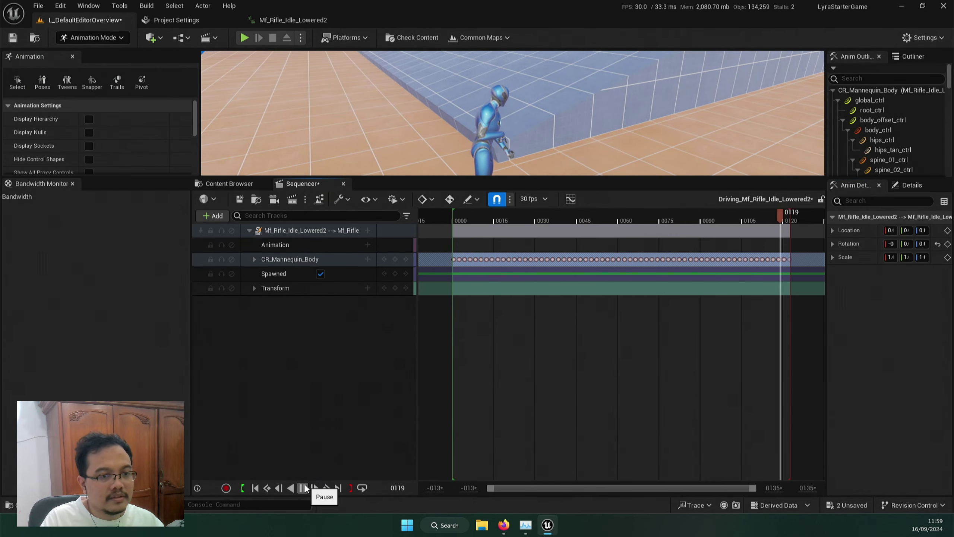
click(305, 488)
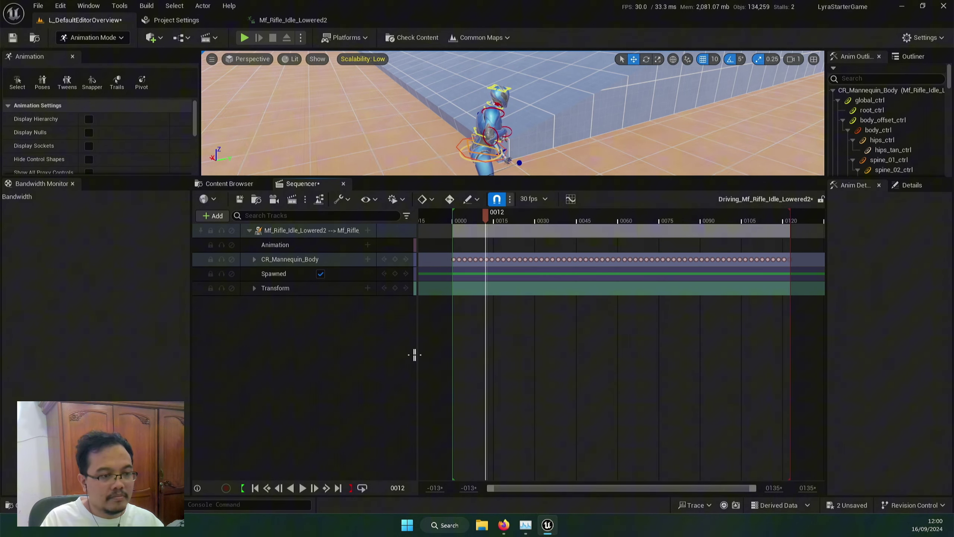
click(342, 259)
drag(486, 182, 487, 300)
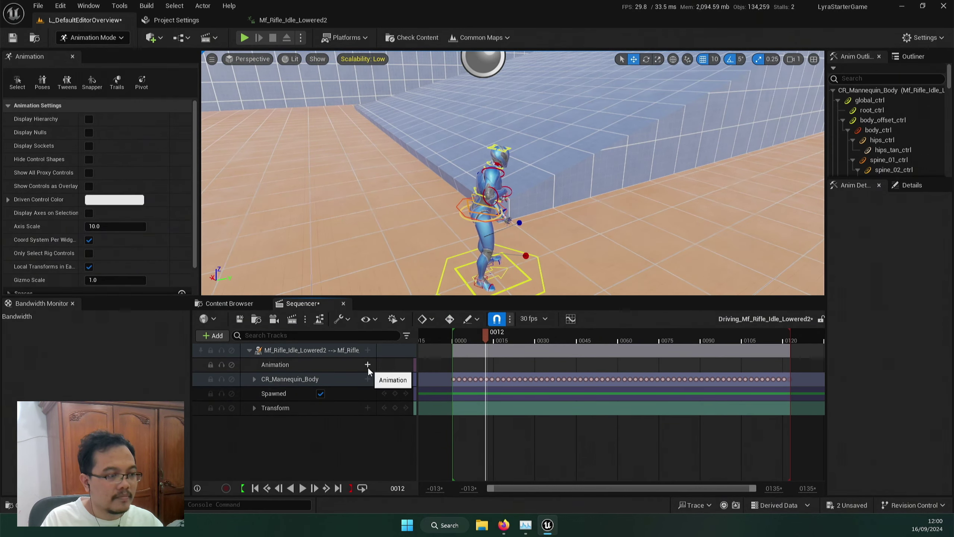
Step: Add the Mf_Rifle_Idle_Lowered animation as a section on the Animation track, starting at frame 0
click(231, 303)
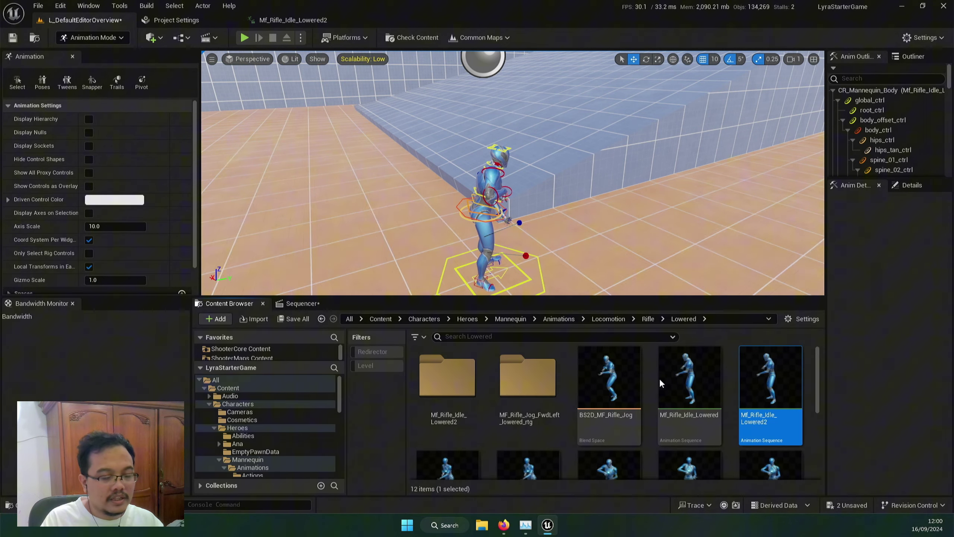
click(683, 390)
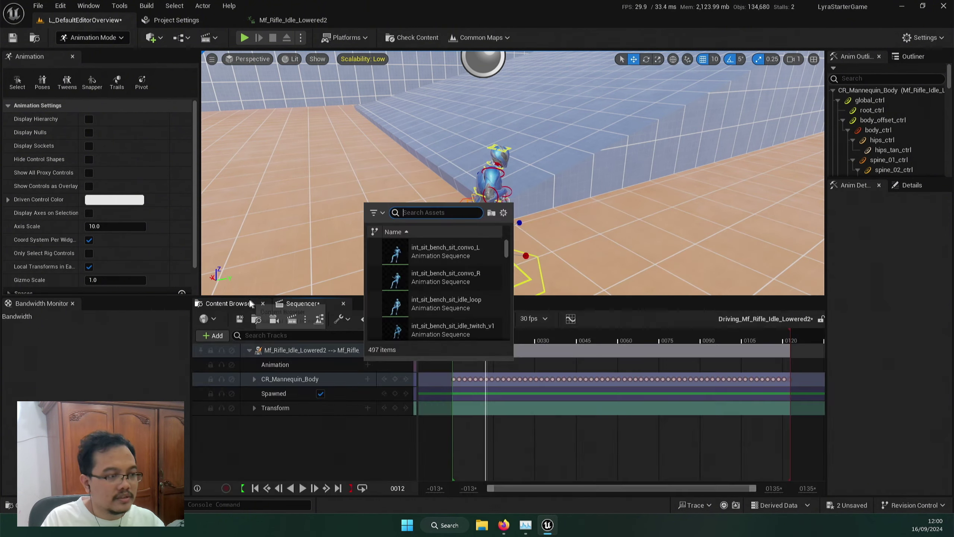
click(248, 303)
drag(638, 361, 656, 365)
click(653, 362)
click(691, 374)
key(F2)
click(302, 304)
click(368, 364)
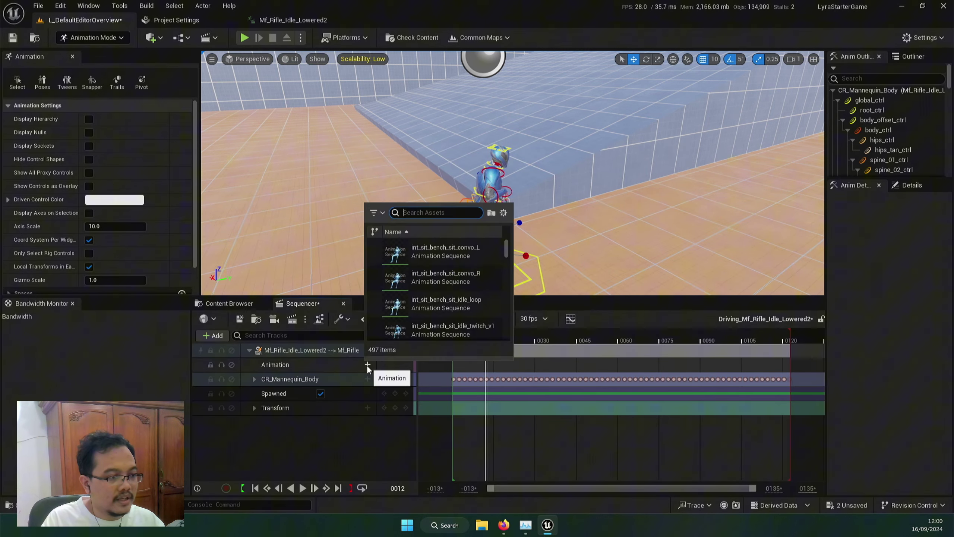
click(455, 257)
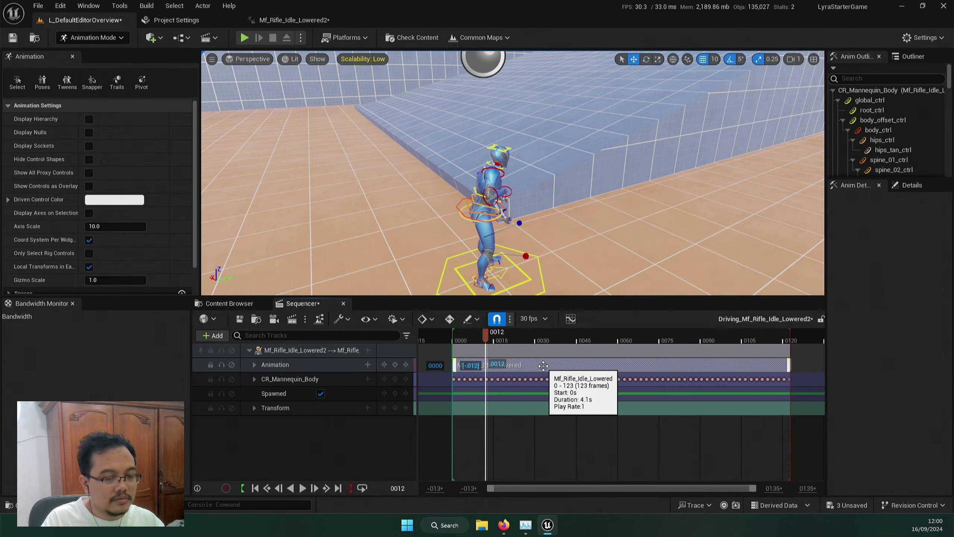
Step: Toggle muting of the CR_Mannequin_Body track and shift the animation section to compare the rig with the source animation
drag(602, 364, 756, 364)
click(232, 379)
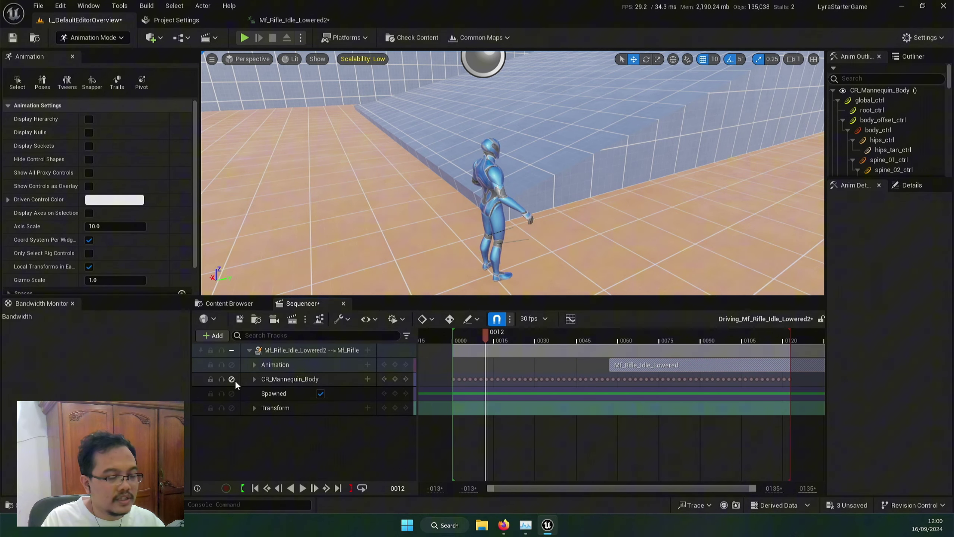
drag(623, 366, 476, 367)
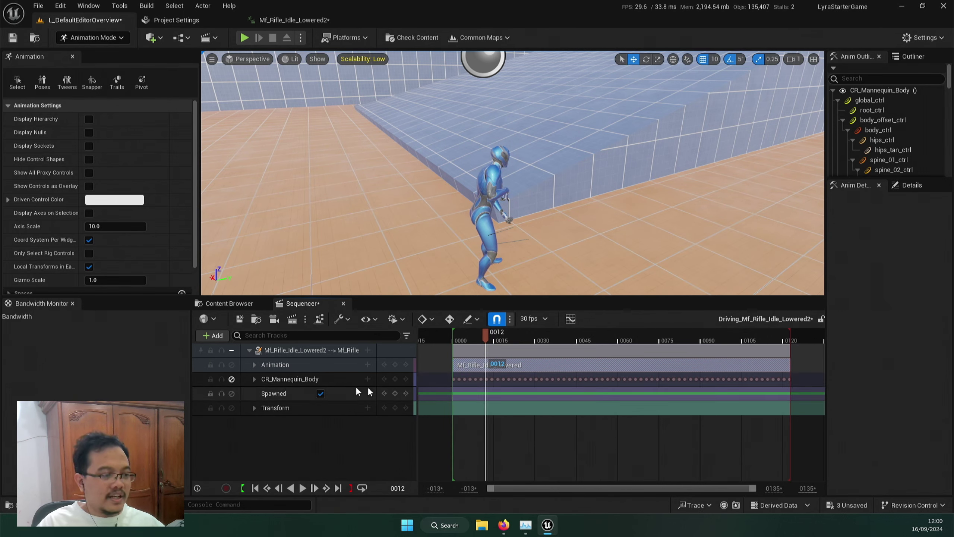
click(287, 381)
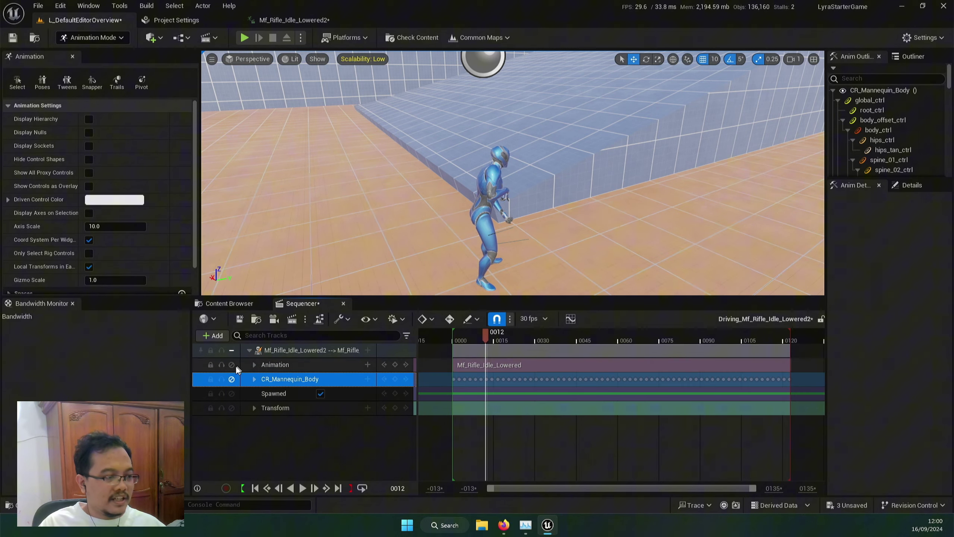
click(232, 380)
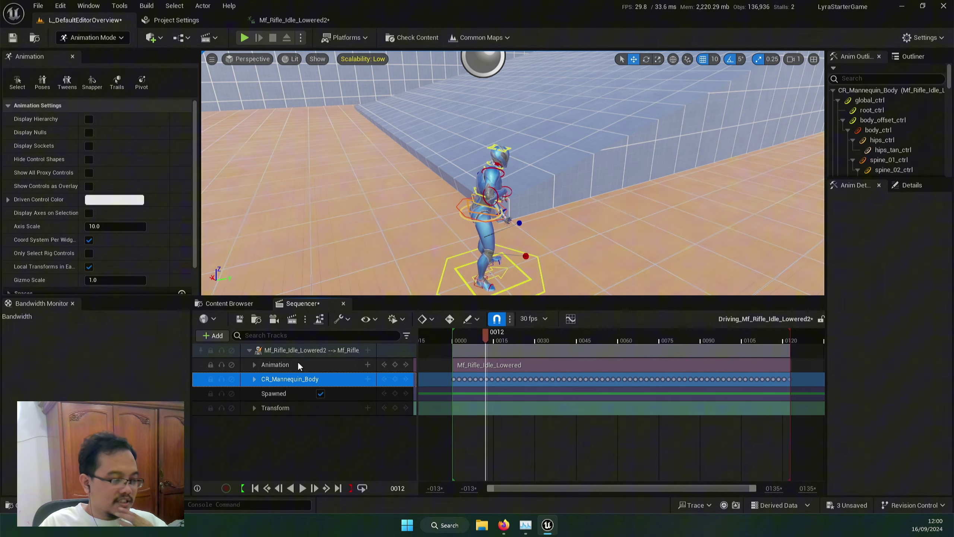
click(231, 380)
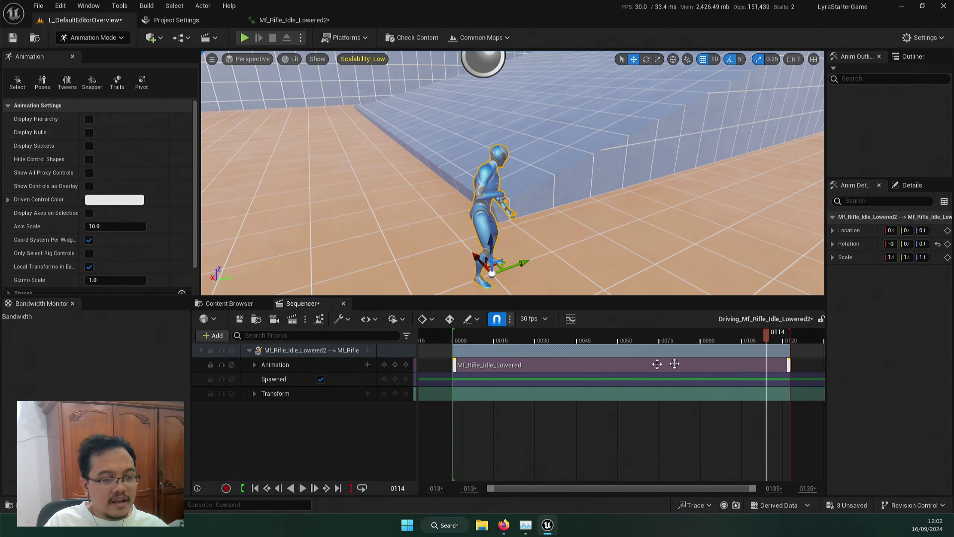
Step: Set the play rate of the Mf_Rifle_Idle_Lowered section to 0.8
click(566, 365)
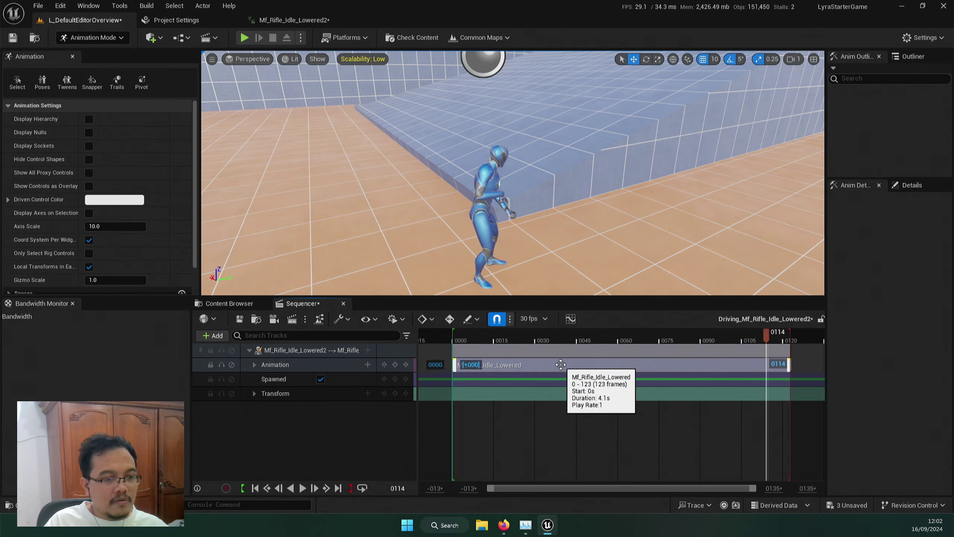
right_click(598, 362)
mouse_move(638, 74)
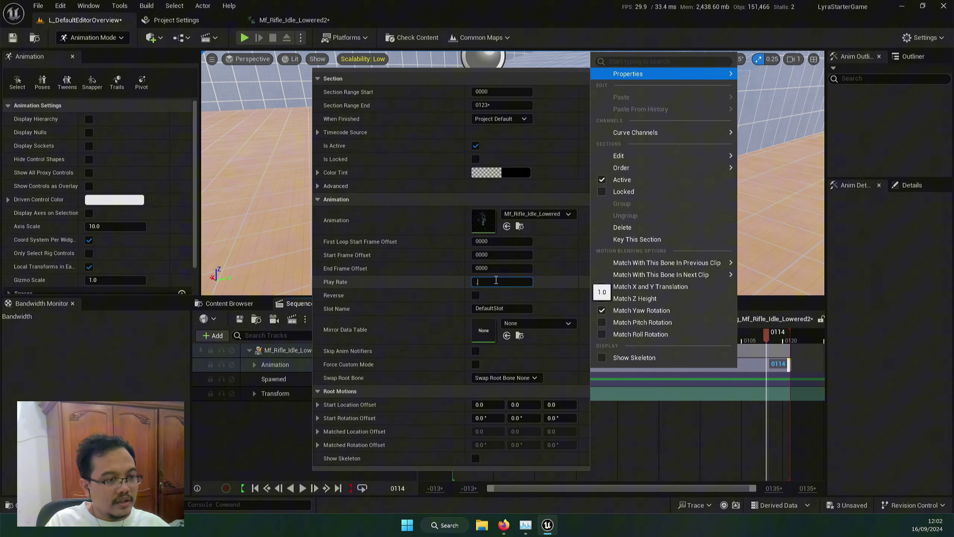
Step: Shift the Mf_Rifle_Idle_Lowered section earlier so it starts before frame 0, and split it at frame 0
drag(507, 340, 455, 339)
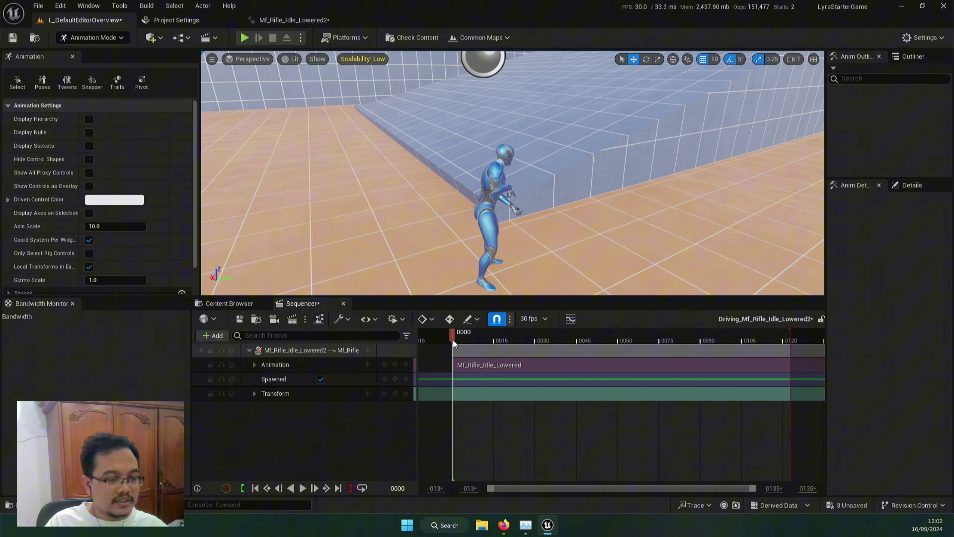
click(665, 351)
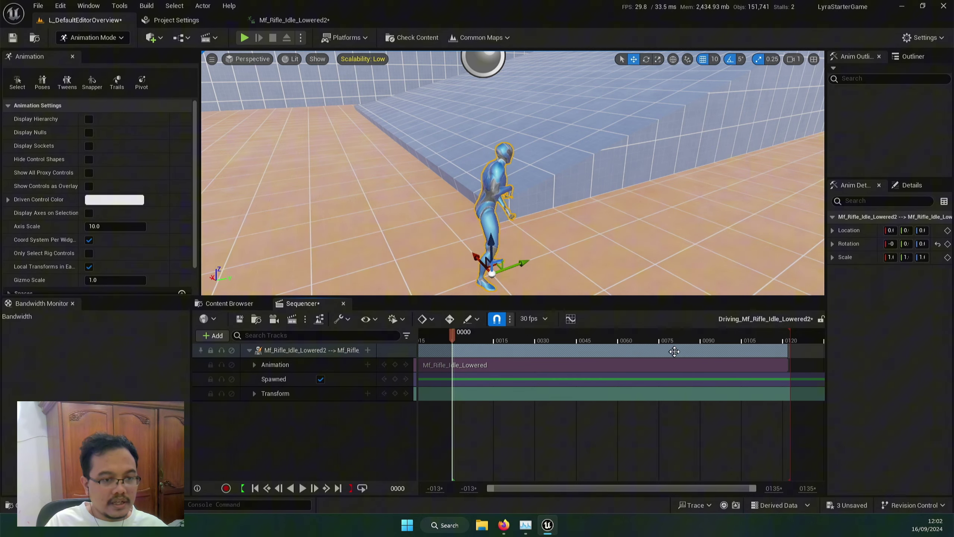
drag(681, 353, 688, 353)
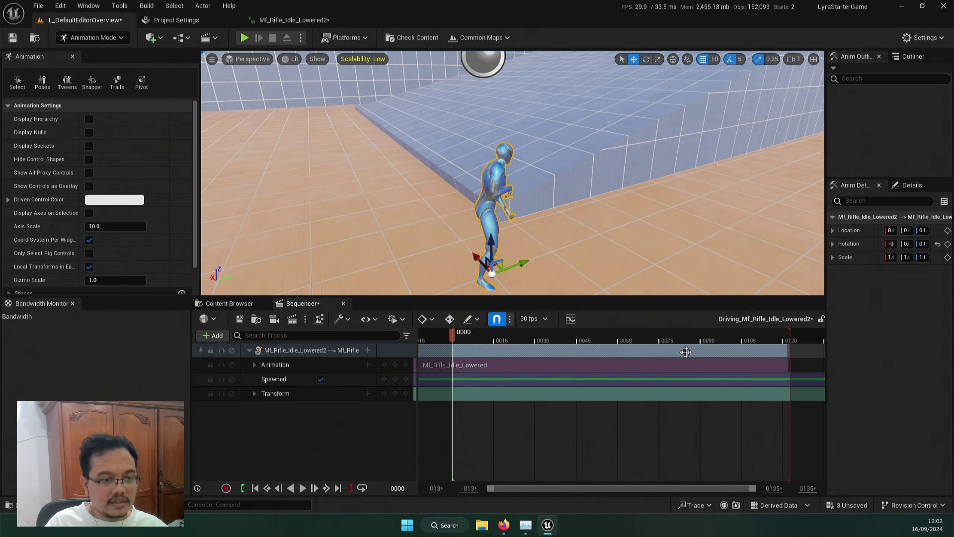
right_click(453, 364)
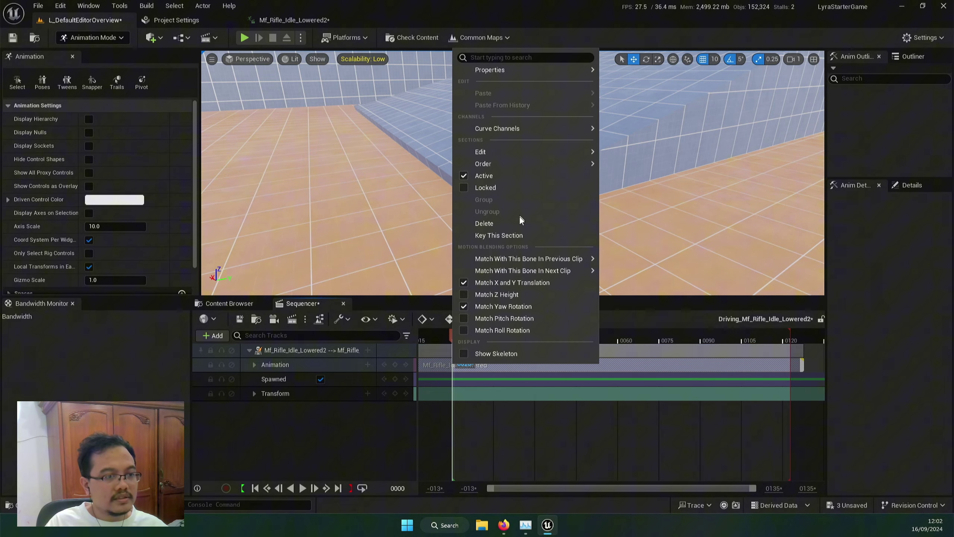
mouse_move(500, 152)
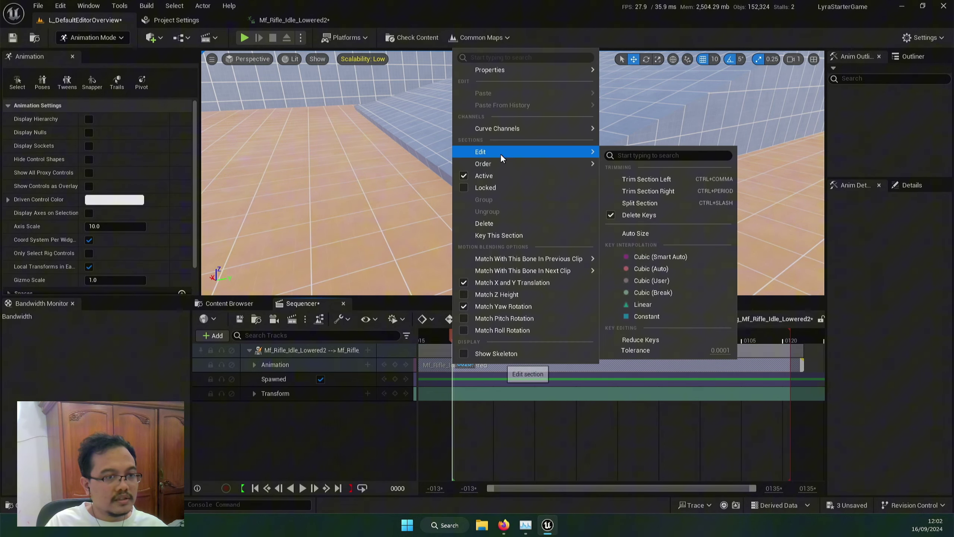
click(658, 203)
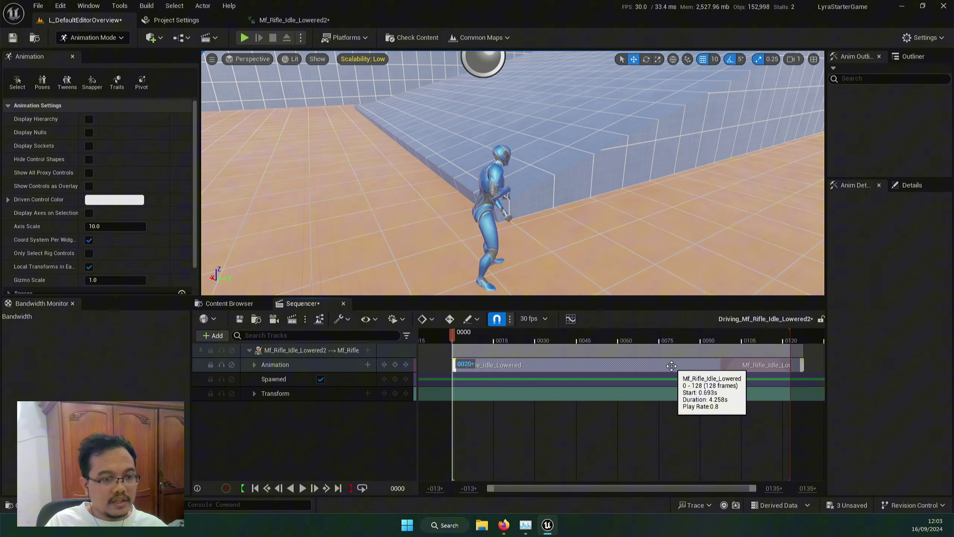
Step: Increase the play rate of the long Mf_Rifle_Idle_Lowered section so it ends inside the playback range
right_click(651, 369)
mouse_move(699, 72)
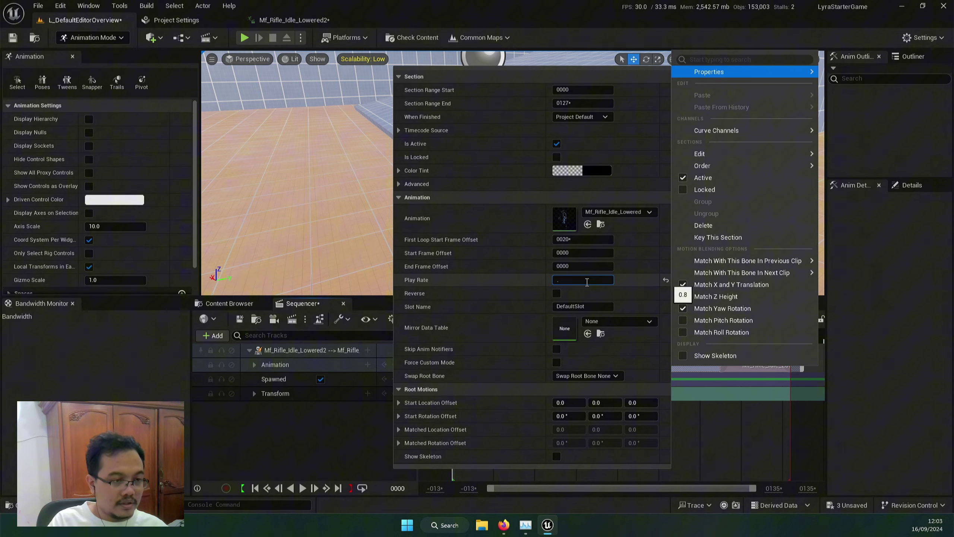
text(0.8)
key(Return)
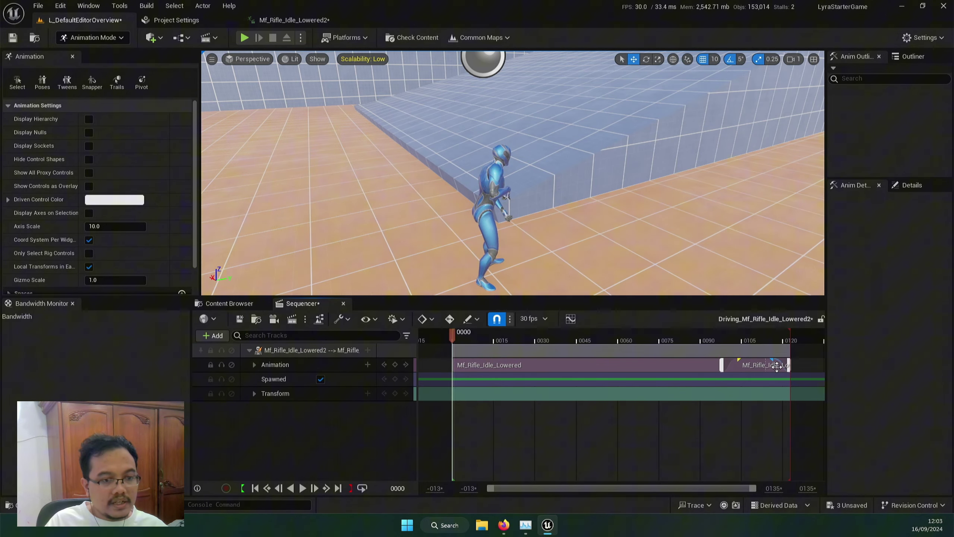
Step: Scrub and play back the blend between the two Mf_Rifle_Idle_Lowered sections near the end of the timeline
drag(773, 361, 790, 362)
click(707, 335)
drag(587, 406, 499, 375)
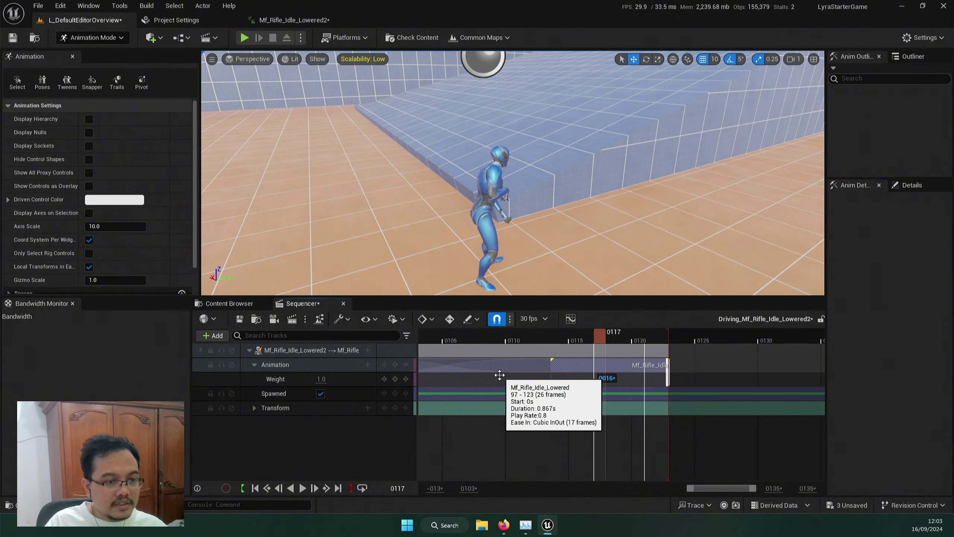
drag(692, 490, 662, 490)
click(640, 365)
drag(547, 339, 771, 349)
drag(661, 488, 617, 488)
drag(724, 488, 753, 488)
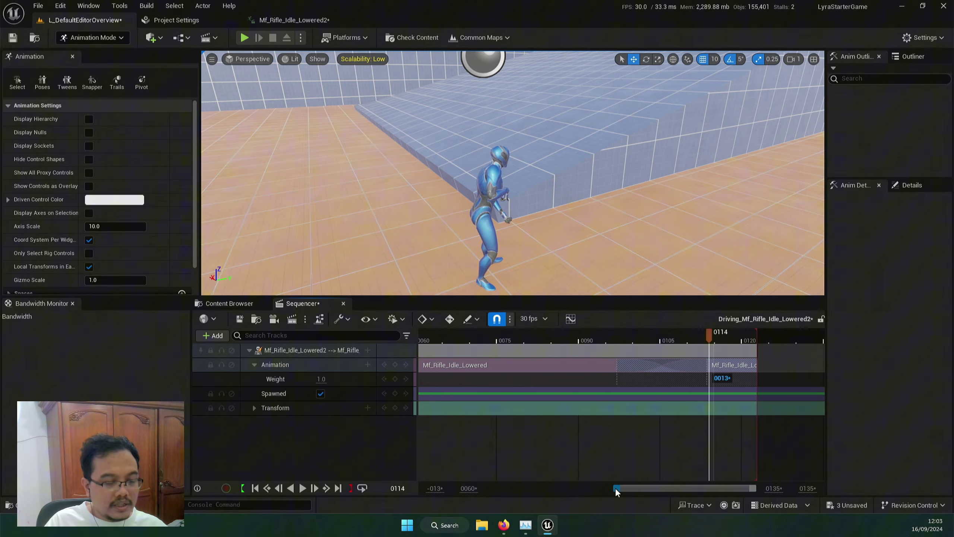
drag(615, 489, 479, 488)
key(space)
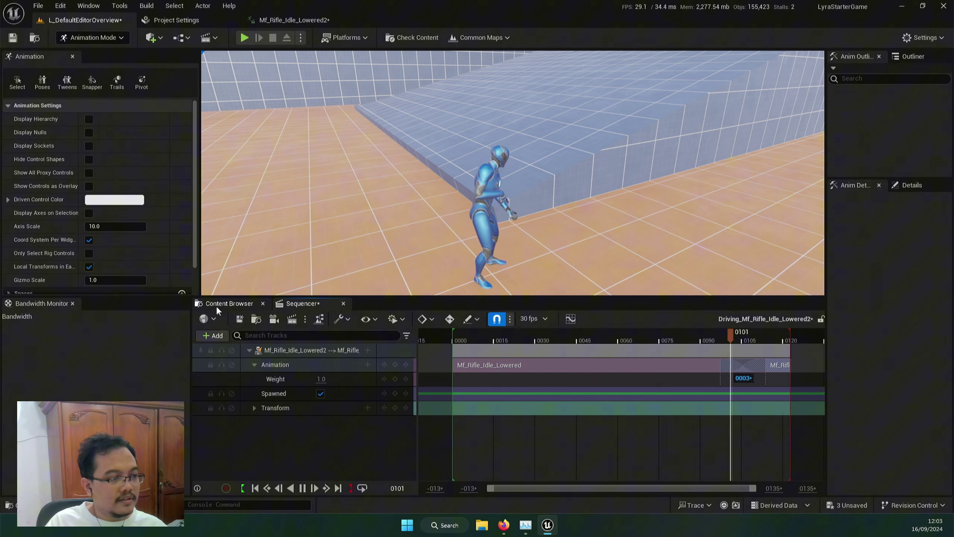
Step: Save the sequence and check the resulting Mf_Rifle_Idle_Lowered2 animation in its editor, scrubbing through to the last frame
click(240, 319)
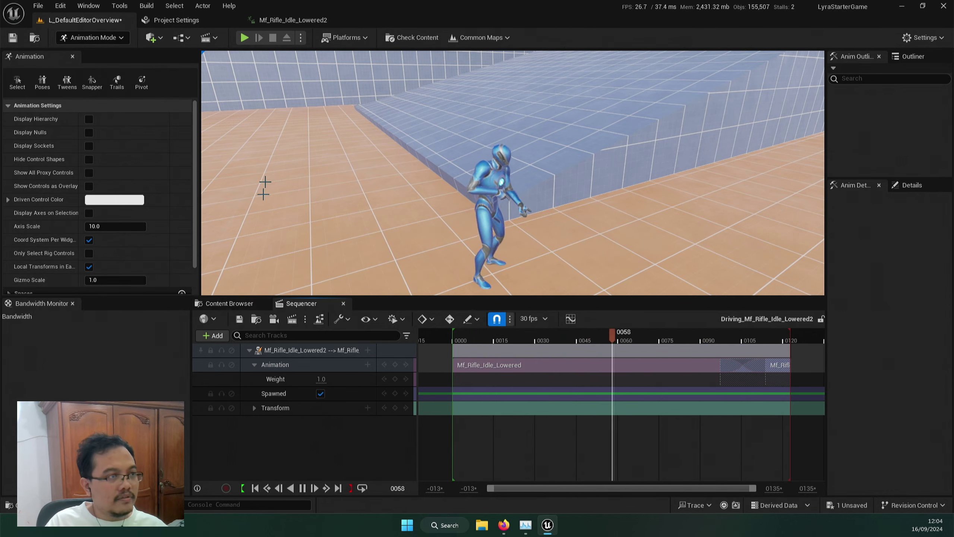
click(289, 21)
click(302, 489)
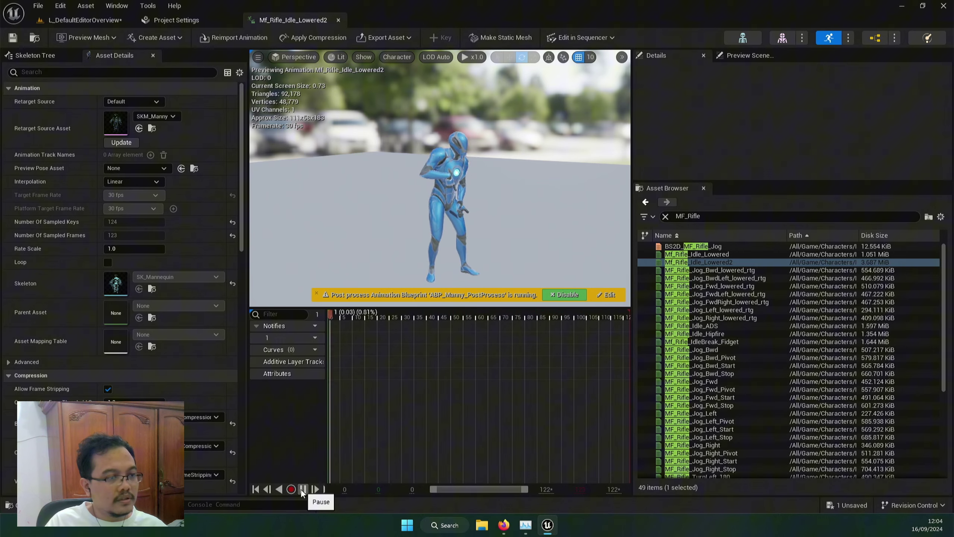
key(space)
drag(338, 316, 645, 316)
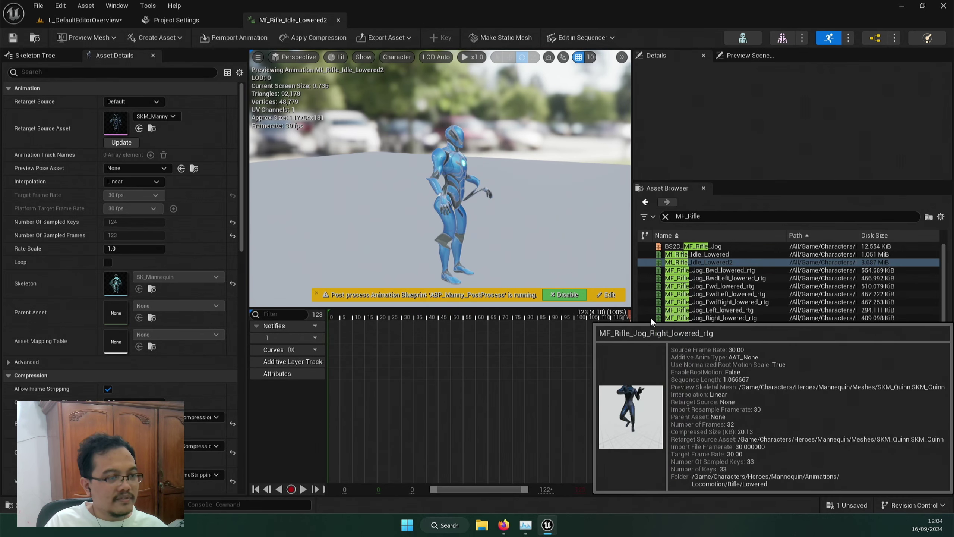
Step: Disable the post process Animation Blueprint and remove frames 123 to 124 from the end of Mf_Rifle_Idle_Lowered2
click(563, 297)
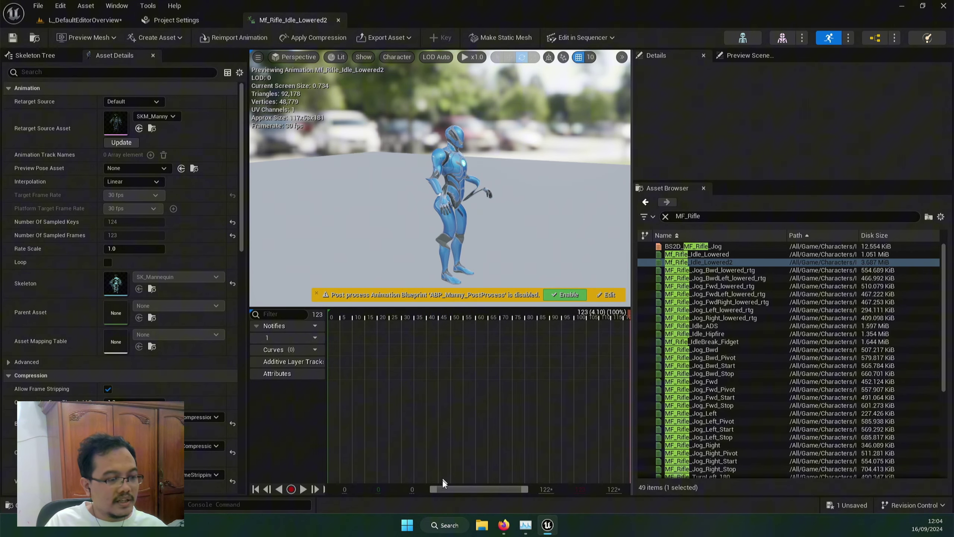
drag(433, 486, 514, 495)
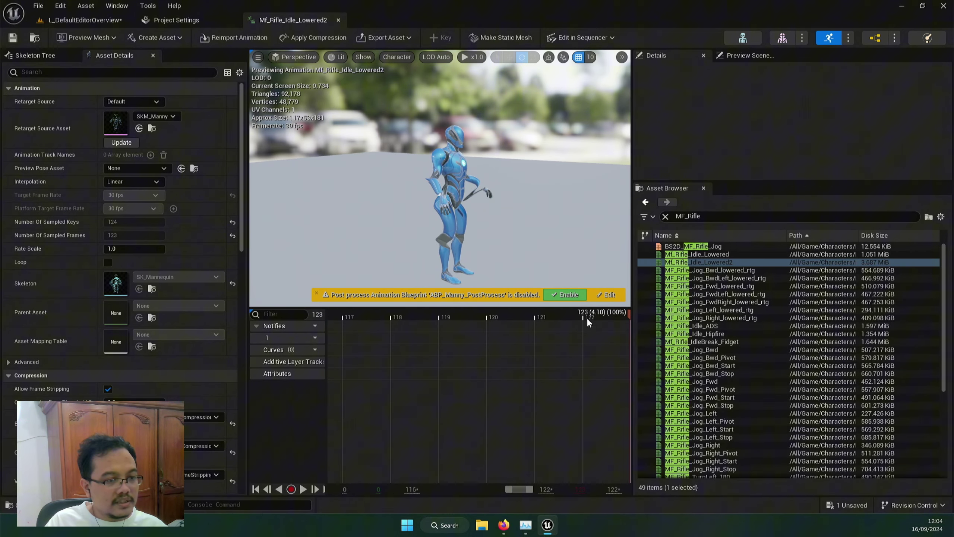
click(582, 313)
right_click(582, 314)
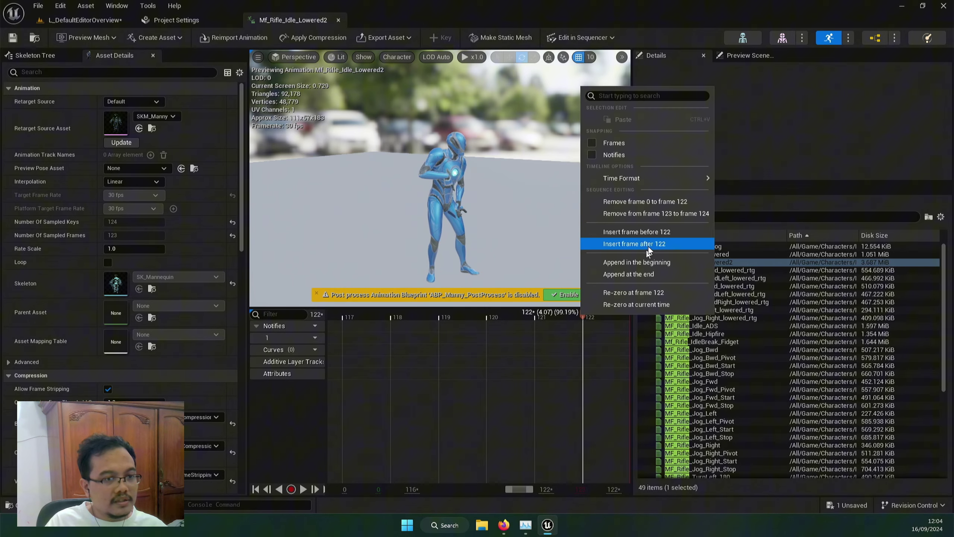
click(654, 214)
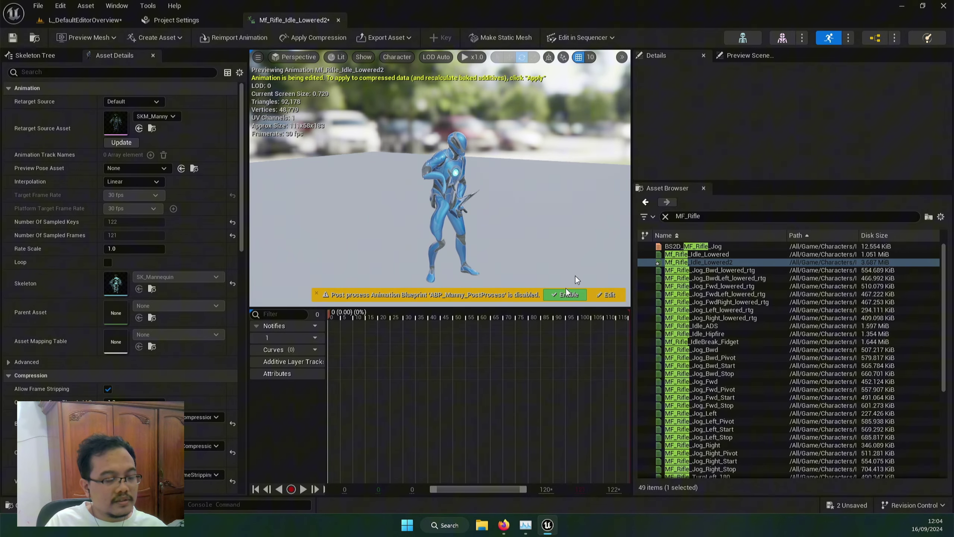
Step: Play back the trimmed Mf_Rifle_Idle_Lowered2 animation to check its loop, and save the asset
click(304, 489)
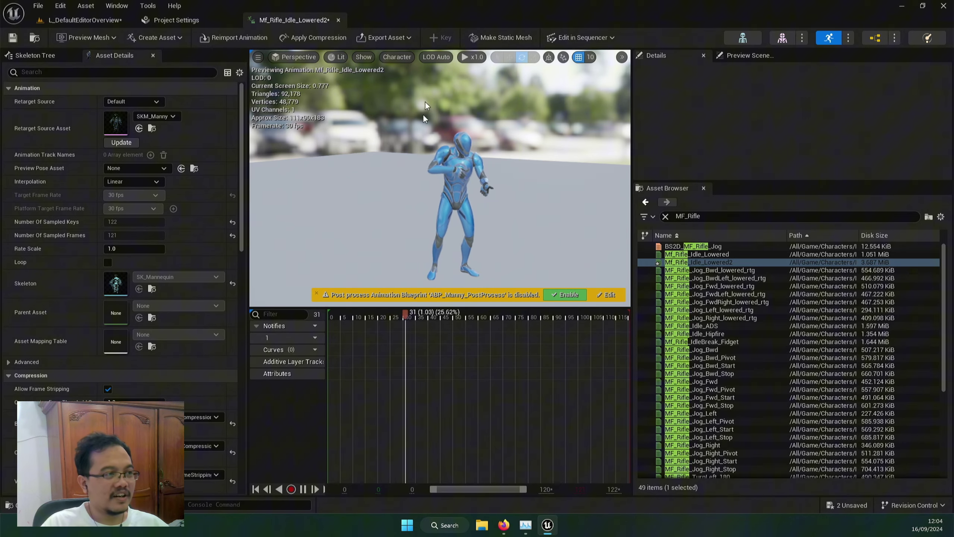
click(13, 37)
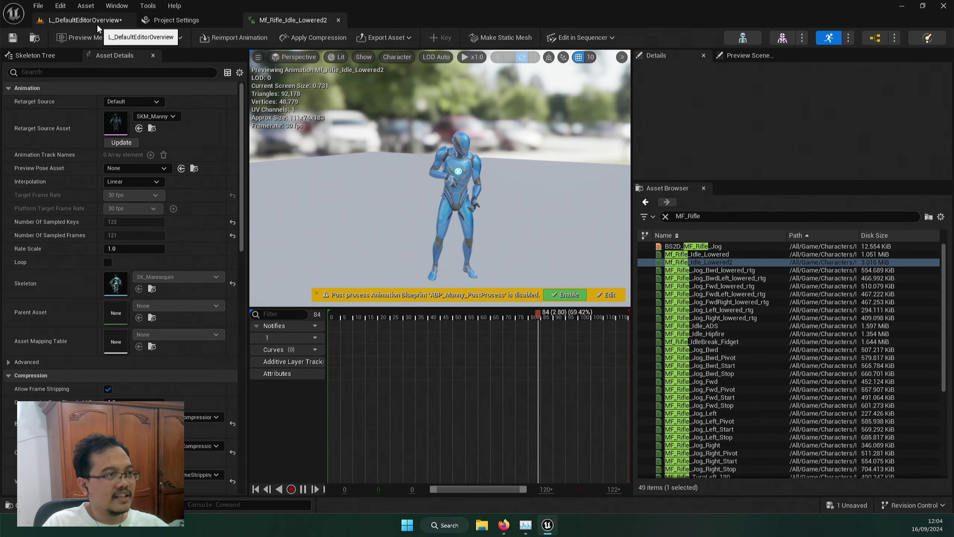